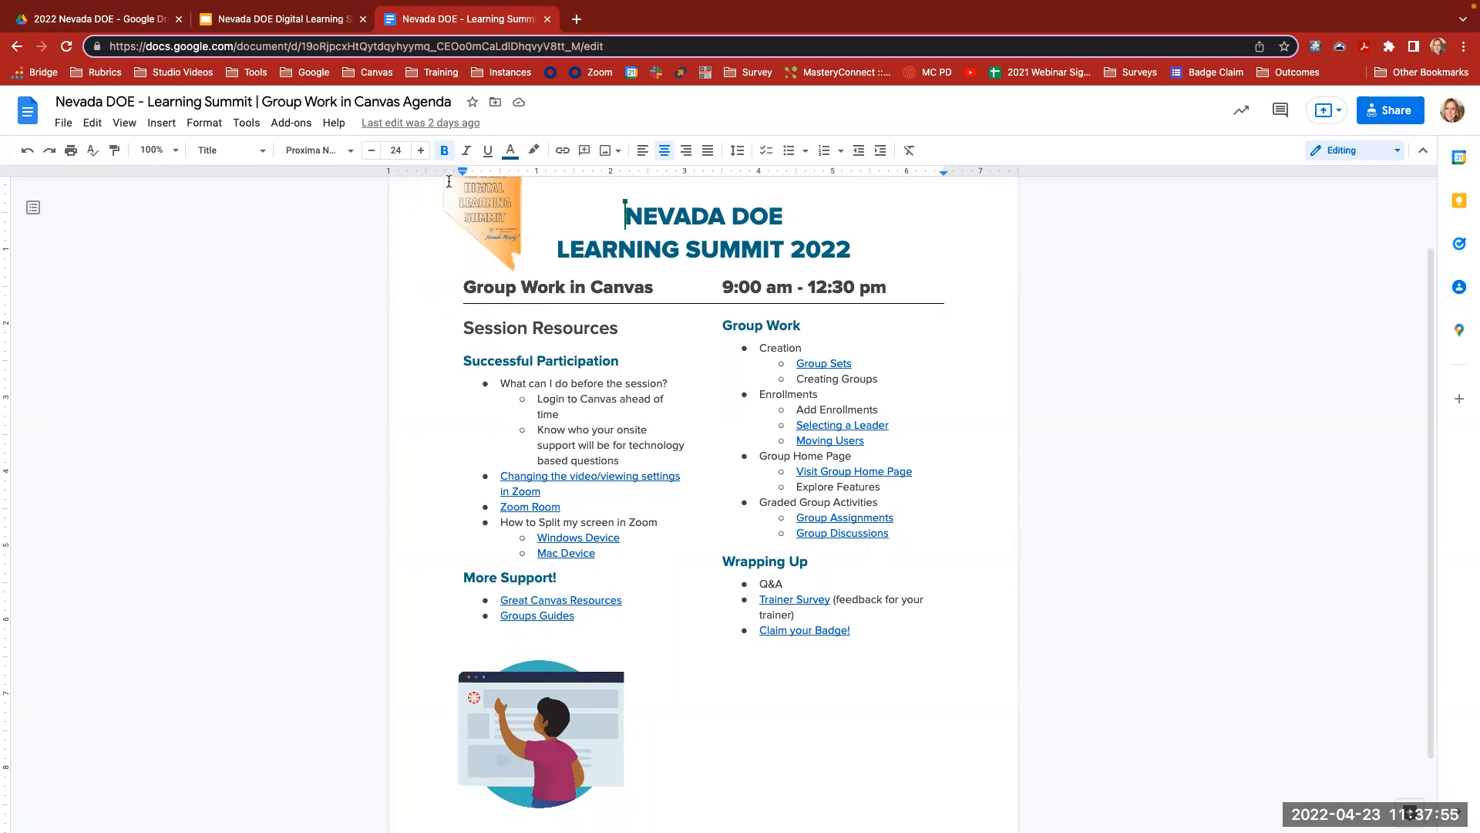
Step: Show the Digital Learning Summit slides, switch to the 7th Grade Social Studies course in Canvas, and open its People page
{"action": "left_click", "coordinate": [280, 22]}
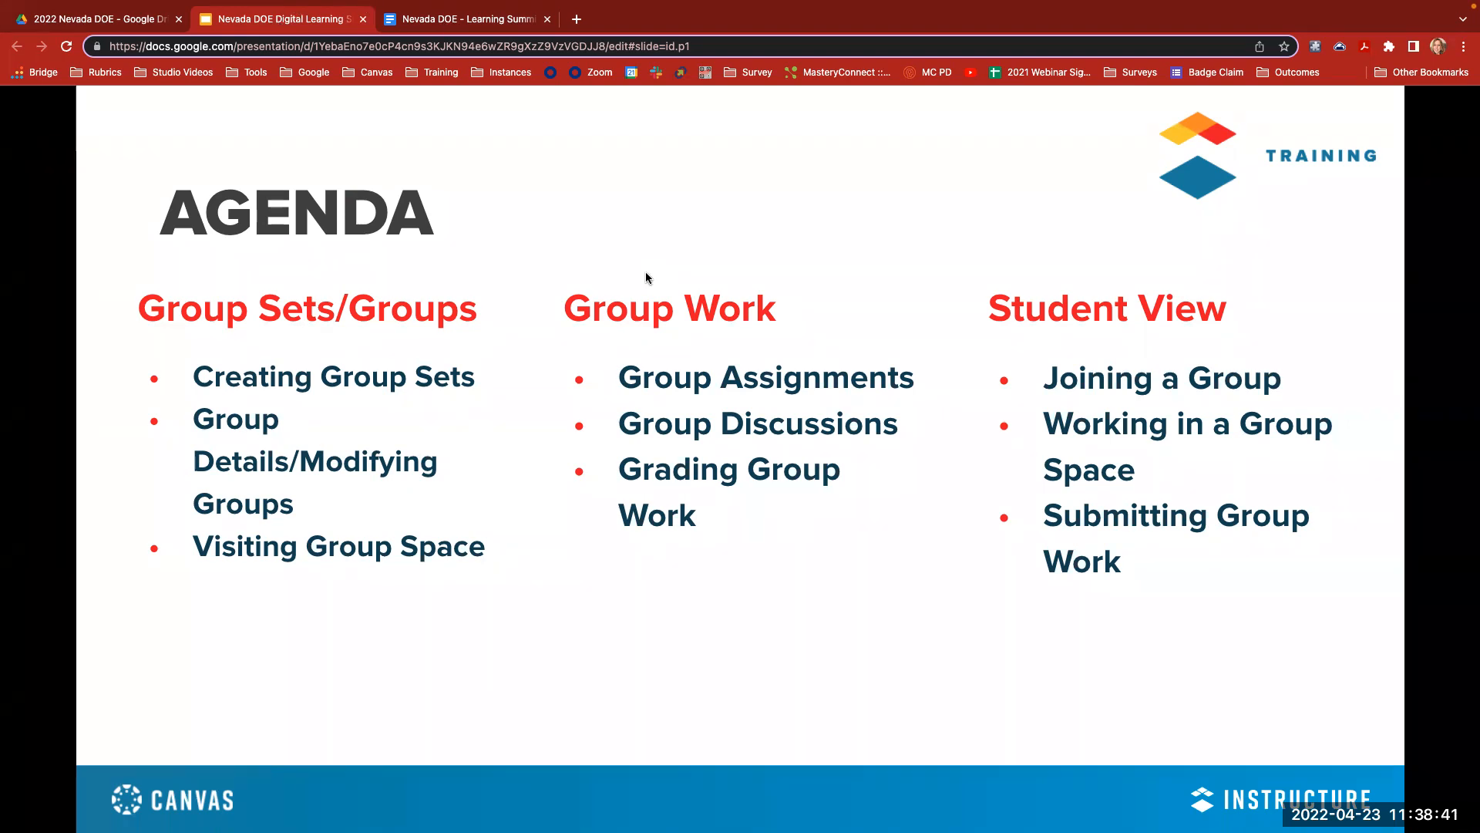
{"action": "key", "text": "ctrl+Right"}
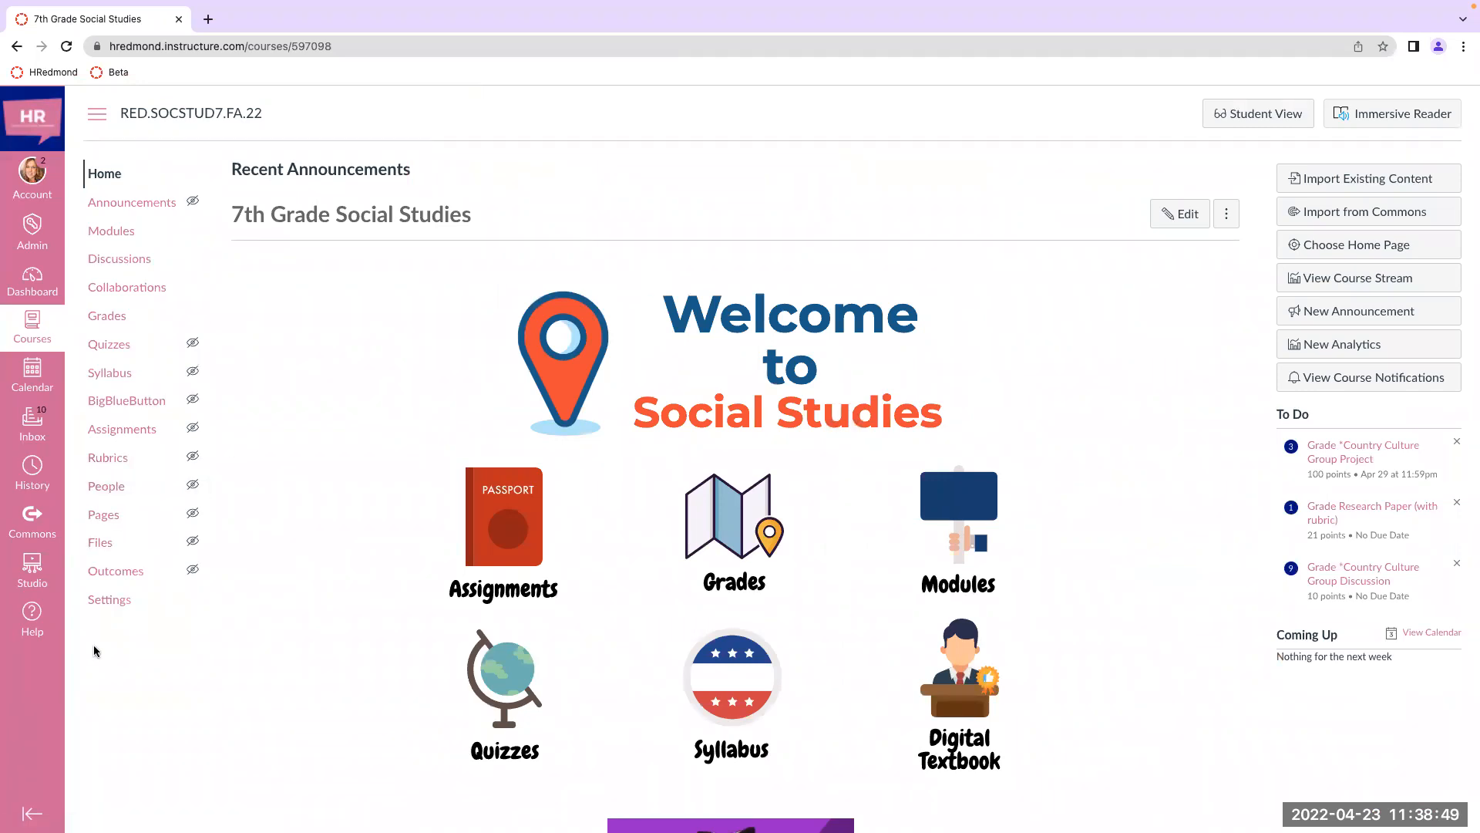
{"action": "scroll", "coordinate": [94, 646], "scroll_direction": "up", "scroll_amount": 5}
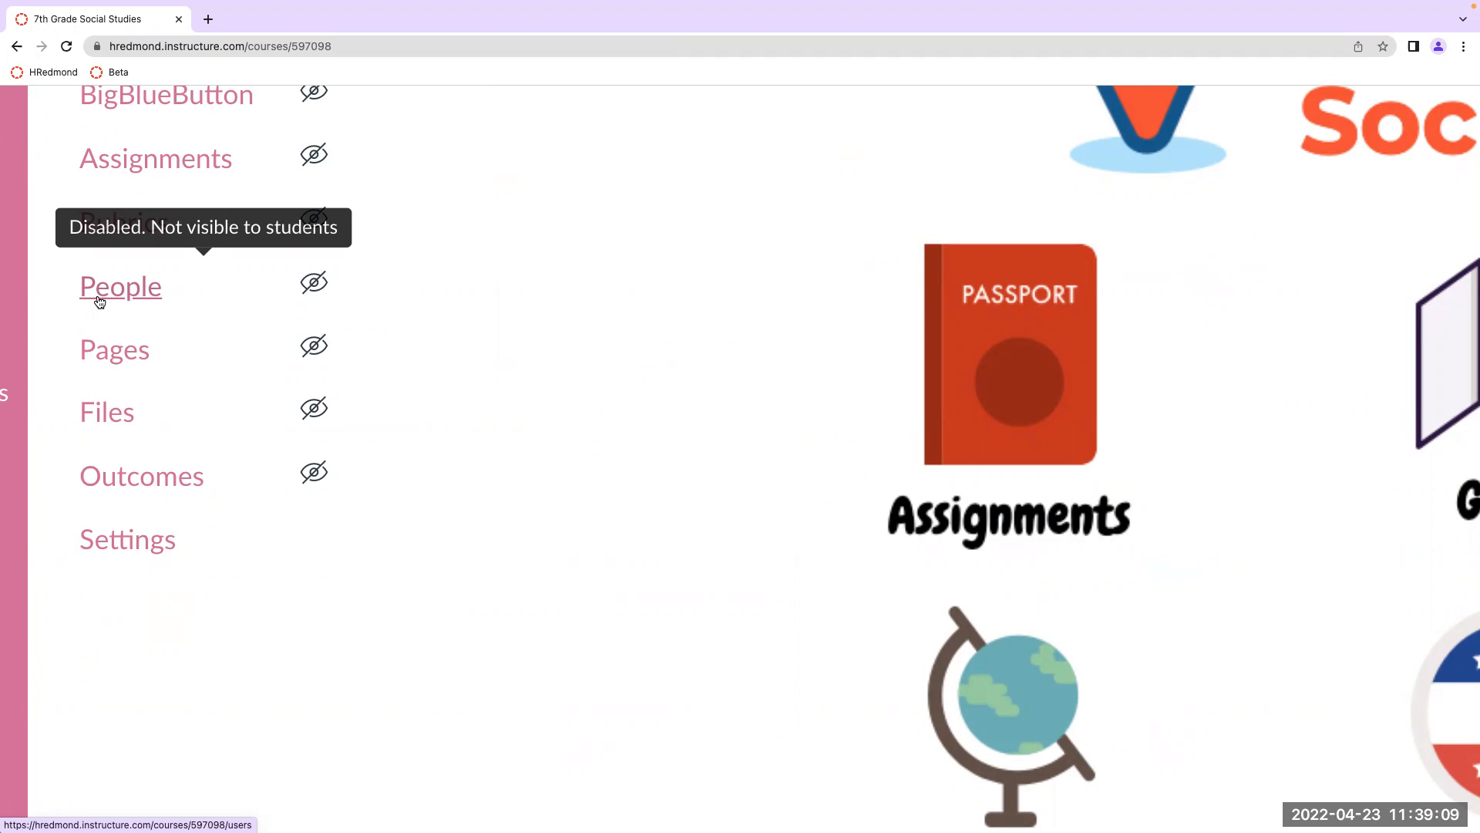
{"action": "left_click", "coordinate": [100, 301]}
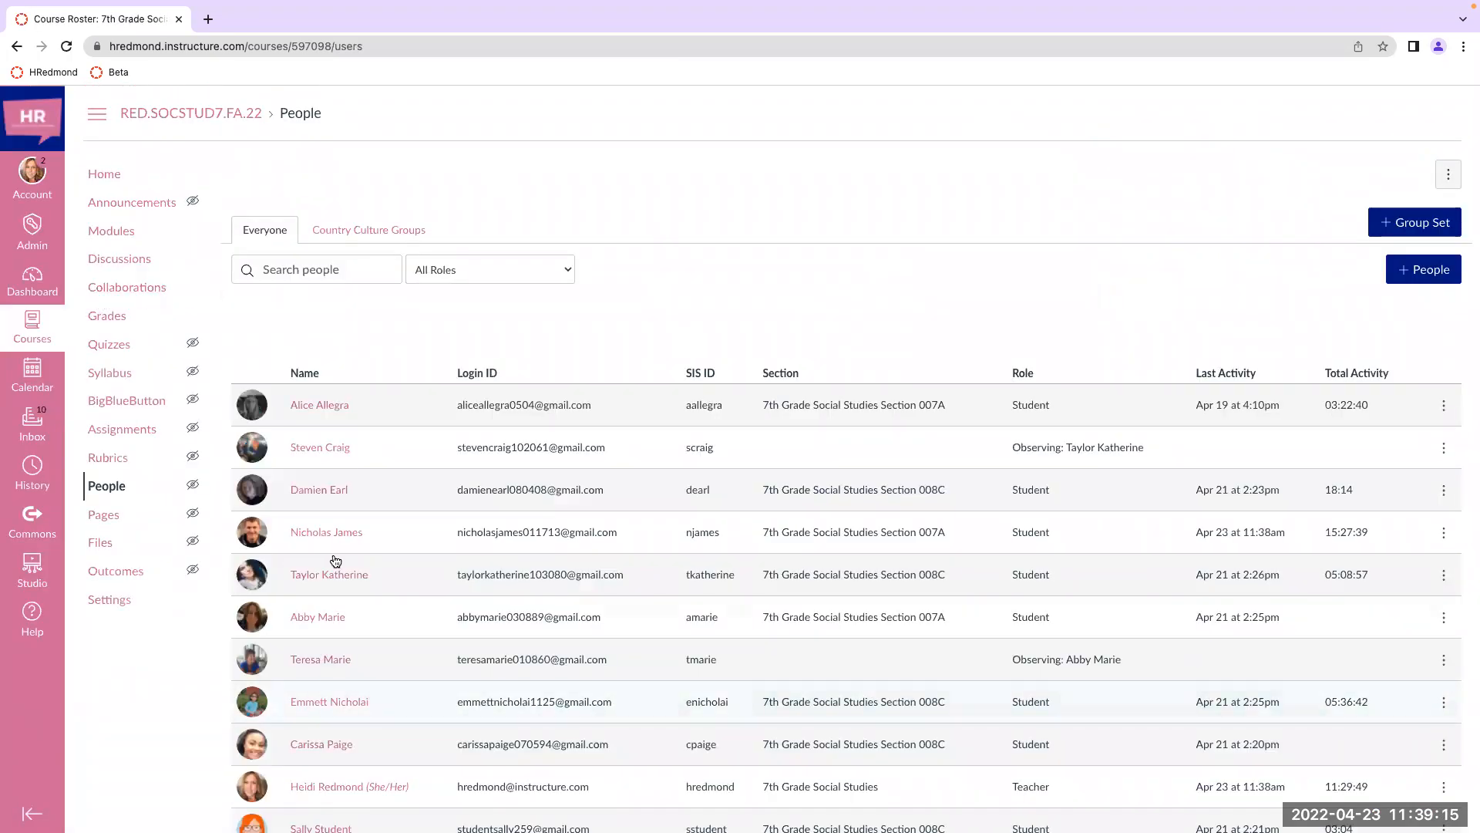
Step: Open the Country Culture Groups set from the course roster
{"action": "scroll", "coordinate": [353, 423], "scroll_direction": "up", "scroll_amount": 4}
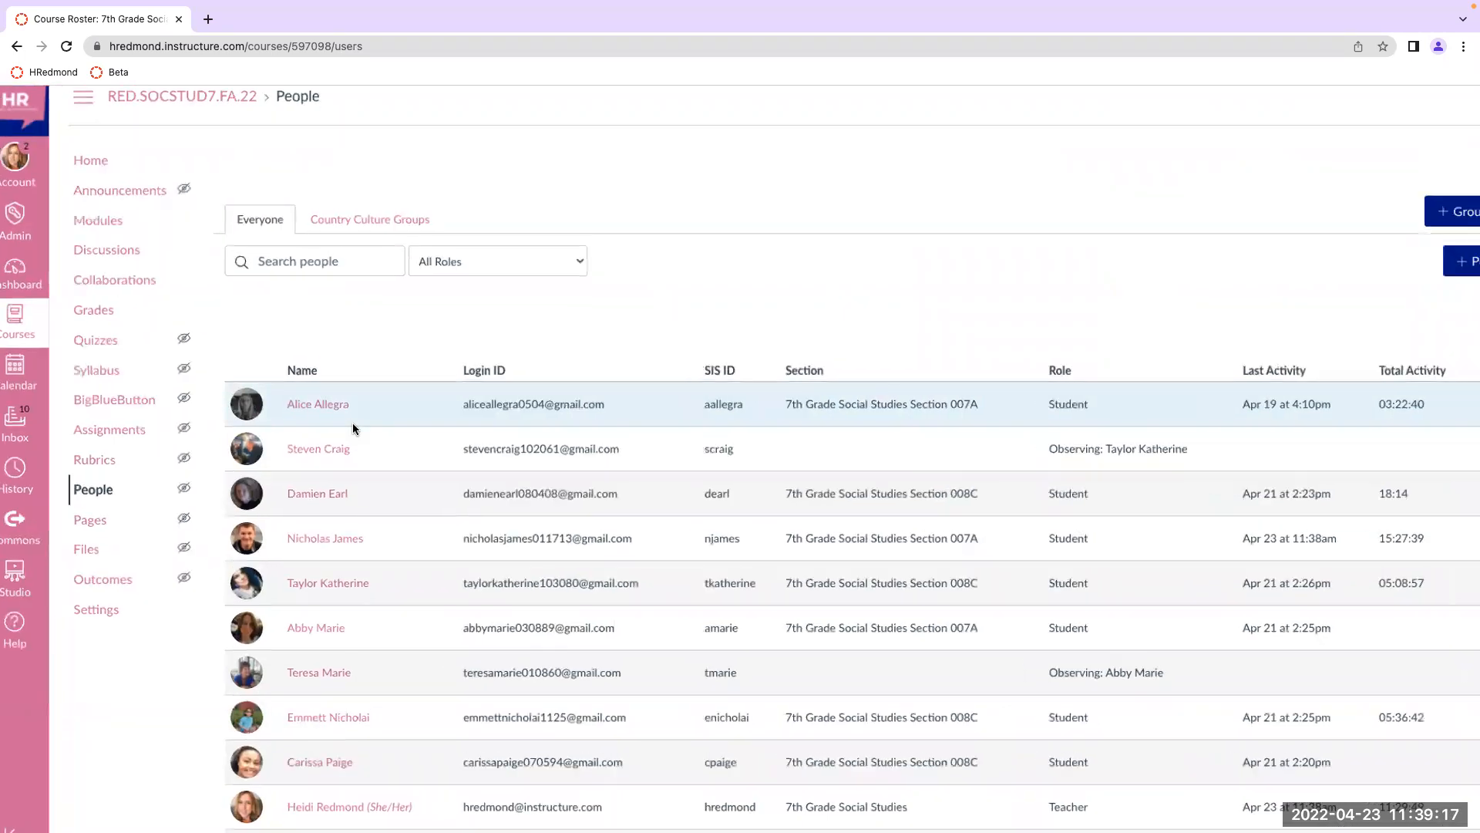
{"action": "scroll", "coordinate": [398, 271], "scroll_direction": "up", "scroll_amount": 2}
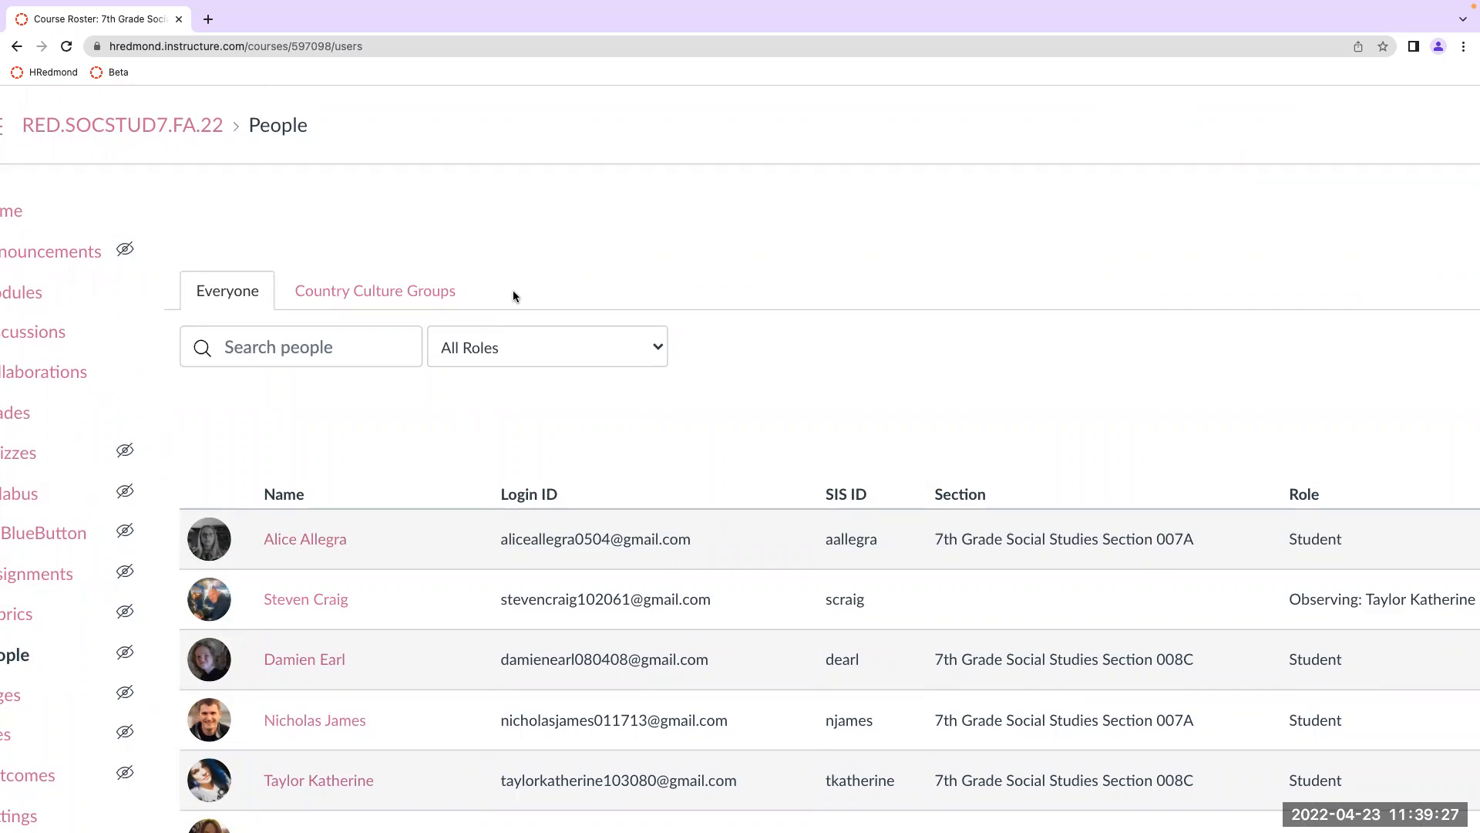
{"action": "left_click", "coordinate": [414, 292]}
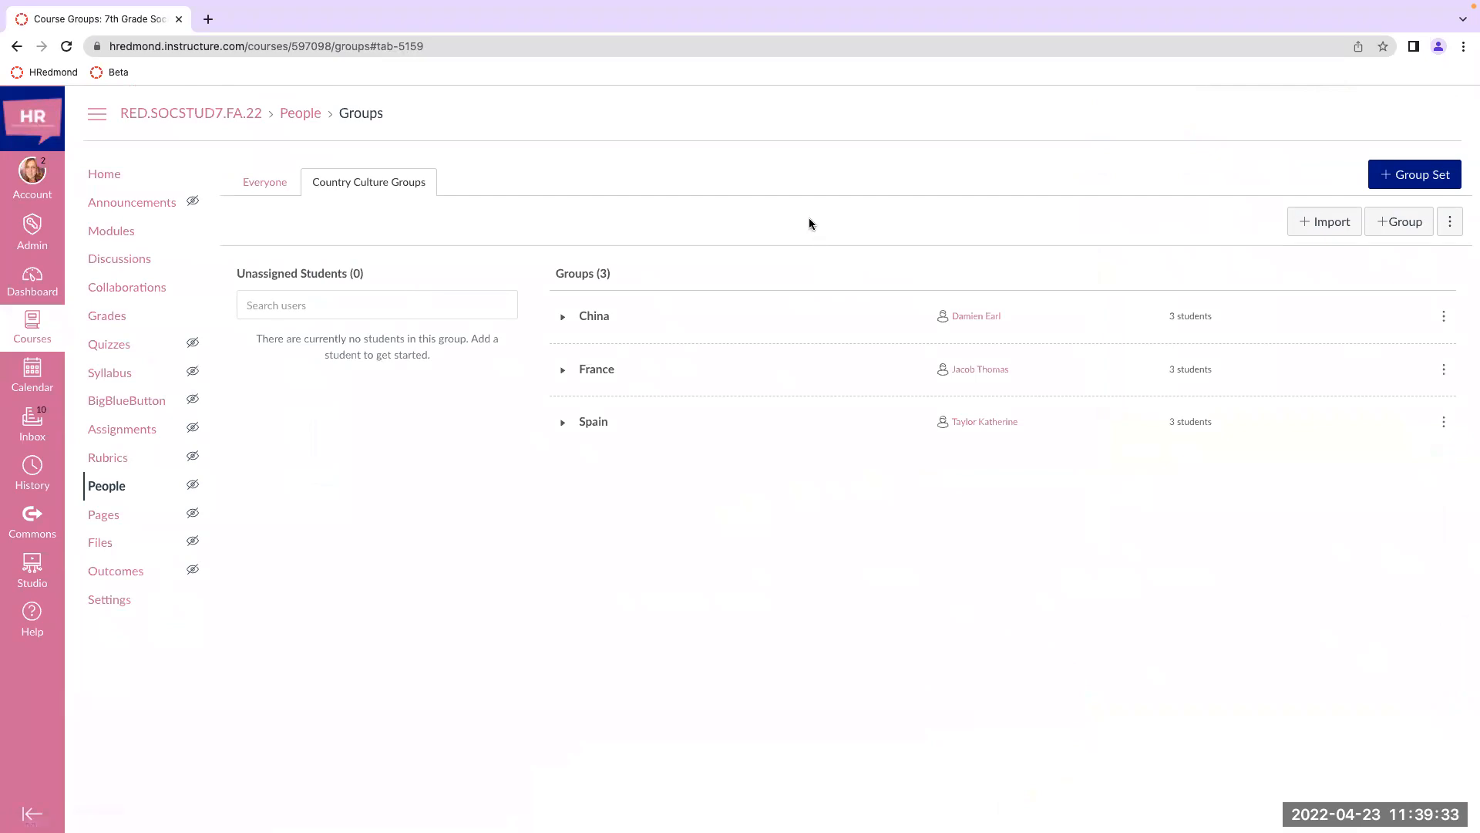
Step: Start a new group set and name it Project Groups
{"action": "scroll", "coordinate": [809, 224], "scroll_direction": "up", "scroll_amount": 5}
{"action": "scroll", "coordinate": [810, 224], "scroll_direction": "right", "scroll_amount": 4}
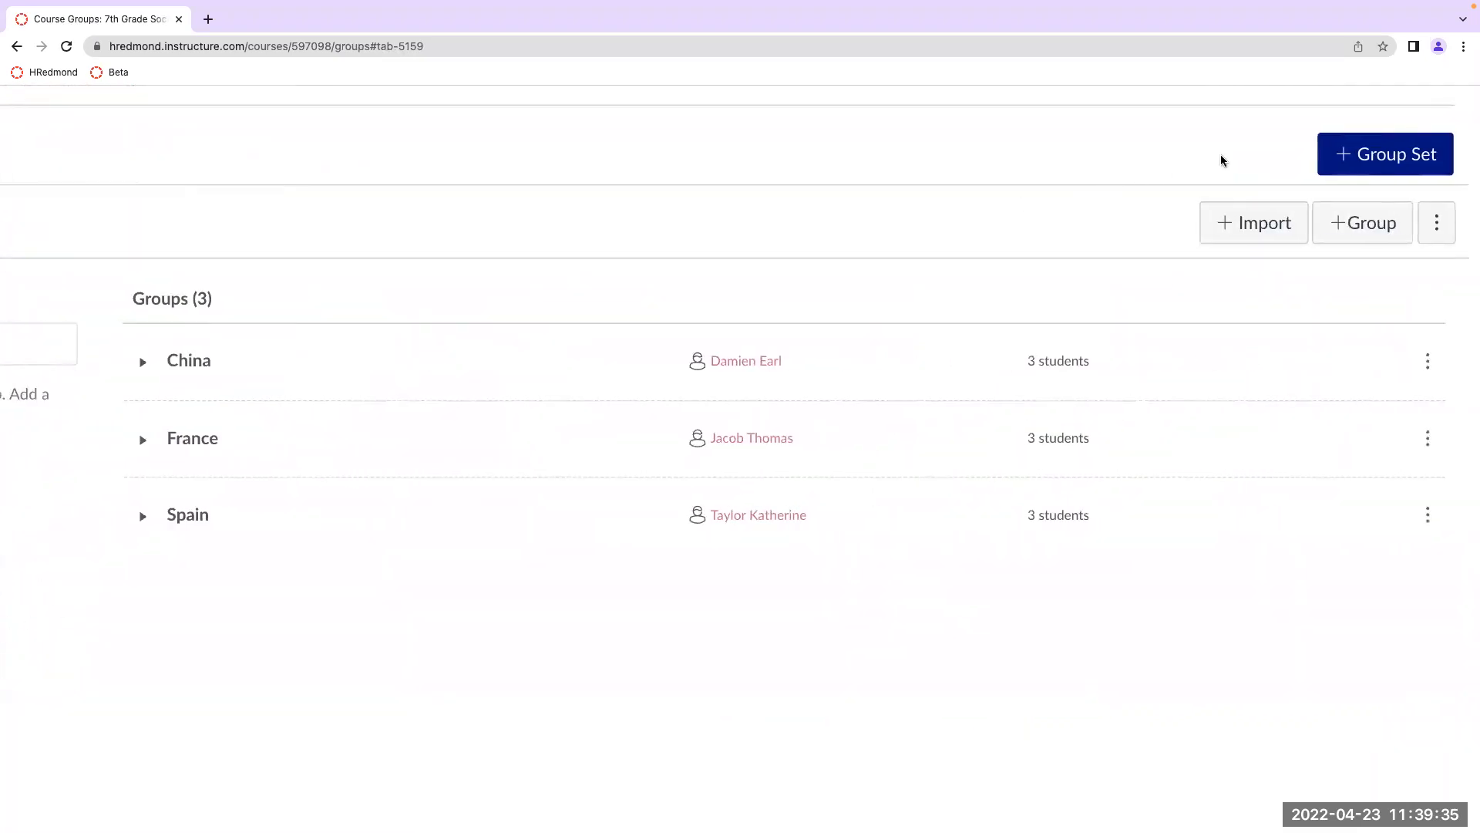
{"action": "left_click", "coordinate": [1382, 158]}
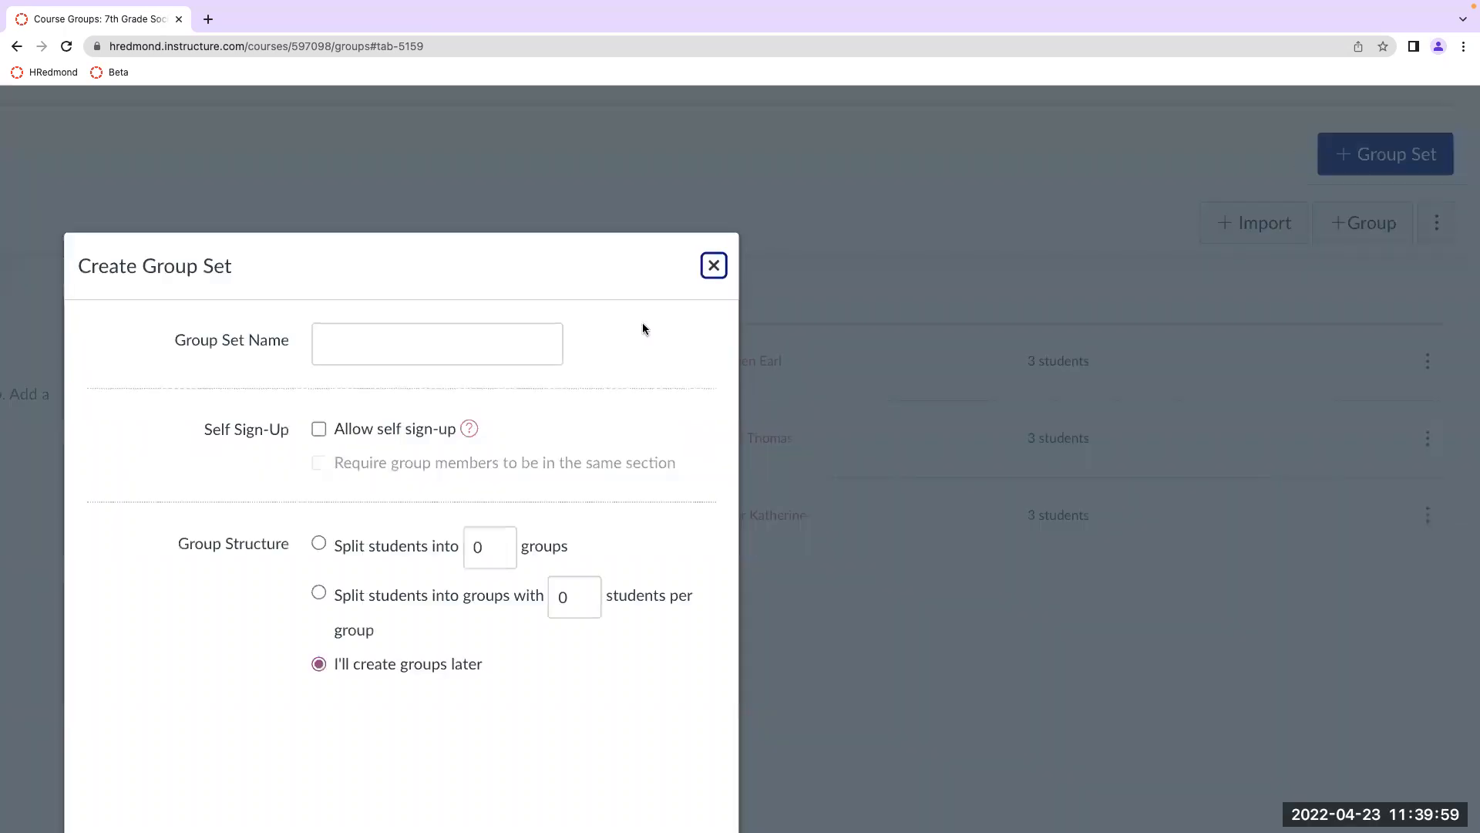
{"action": "left_click", "coordinate": [526, 342]}
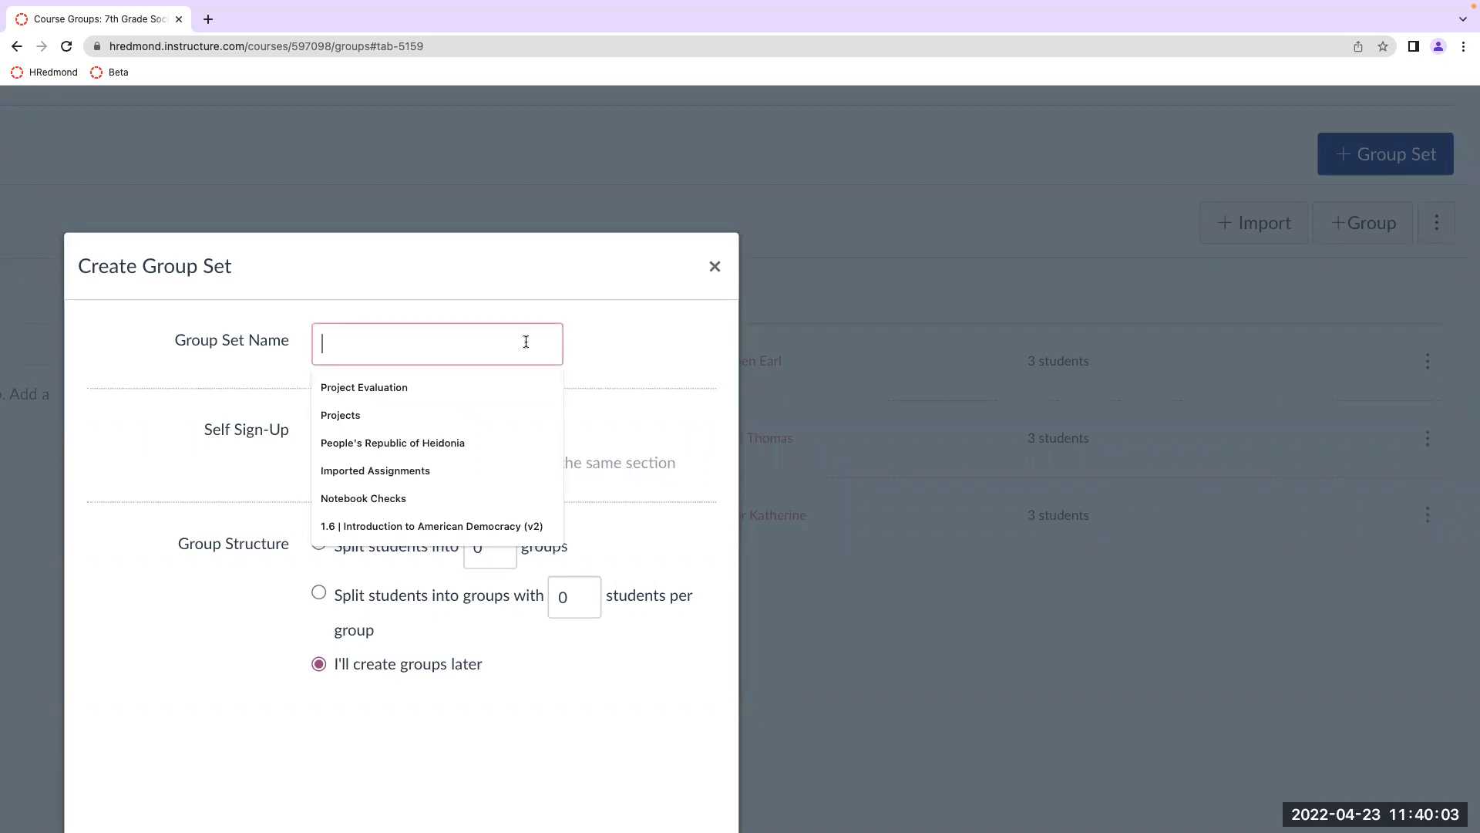
{"action": "type", "text": "Project Groups"}
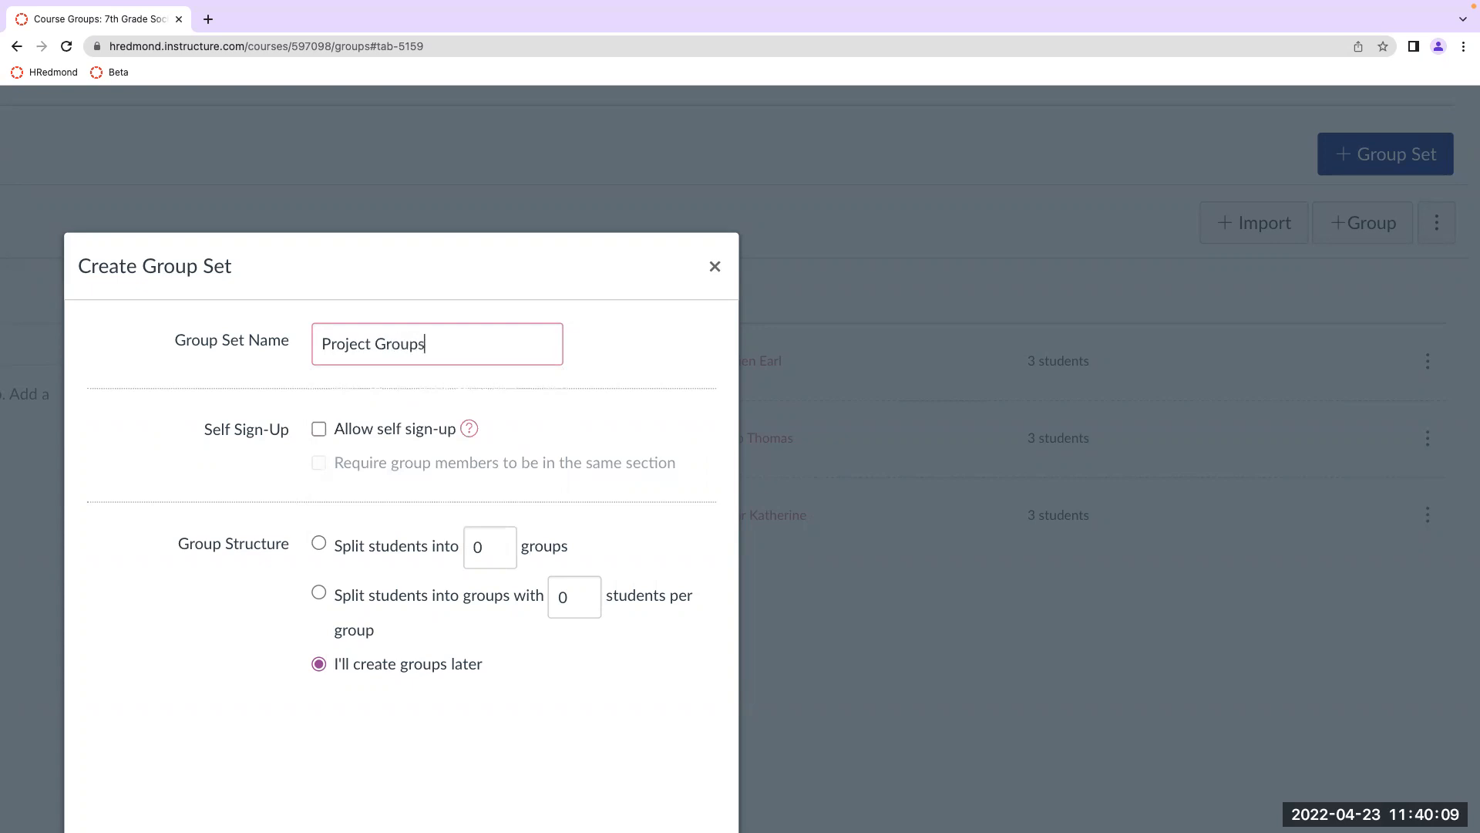
Step: Read the help explanation for the Allow self sign-up option of the new group set
{"action": "scroll", "coordinate": [248, 473], "scroll_direction": "down", "scroll_amount": 2}
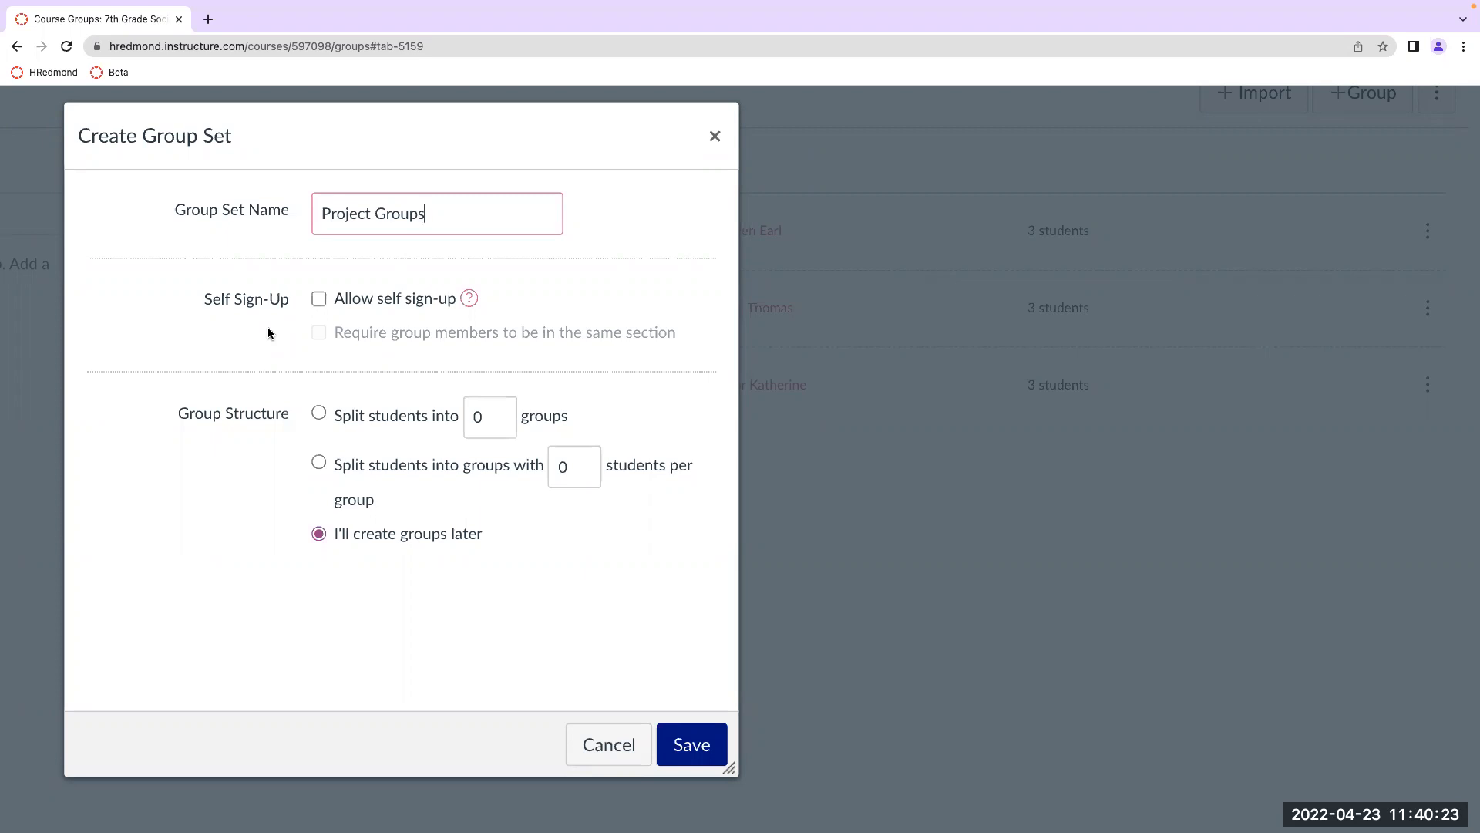
{"action": "scroll", "coordinate": [269, 333], "scroll_direction": "left", "scroll_amount": 2}
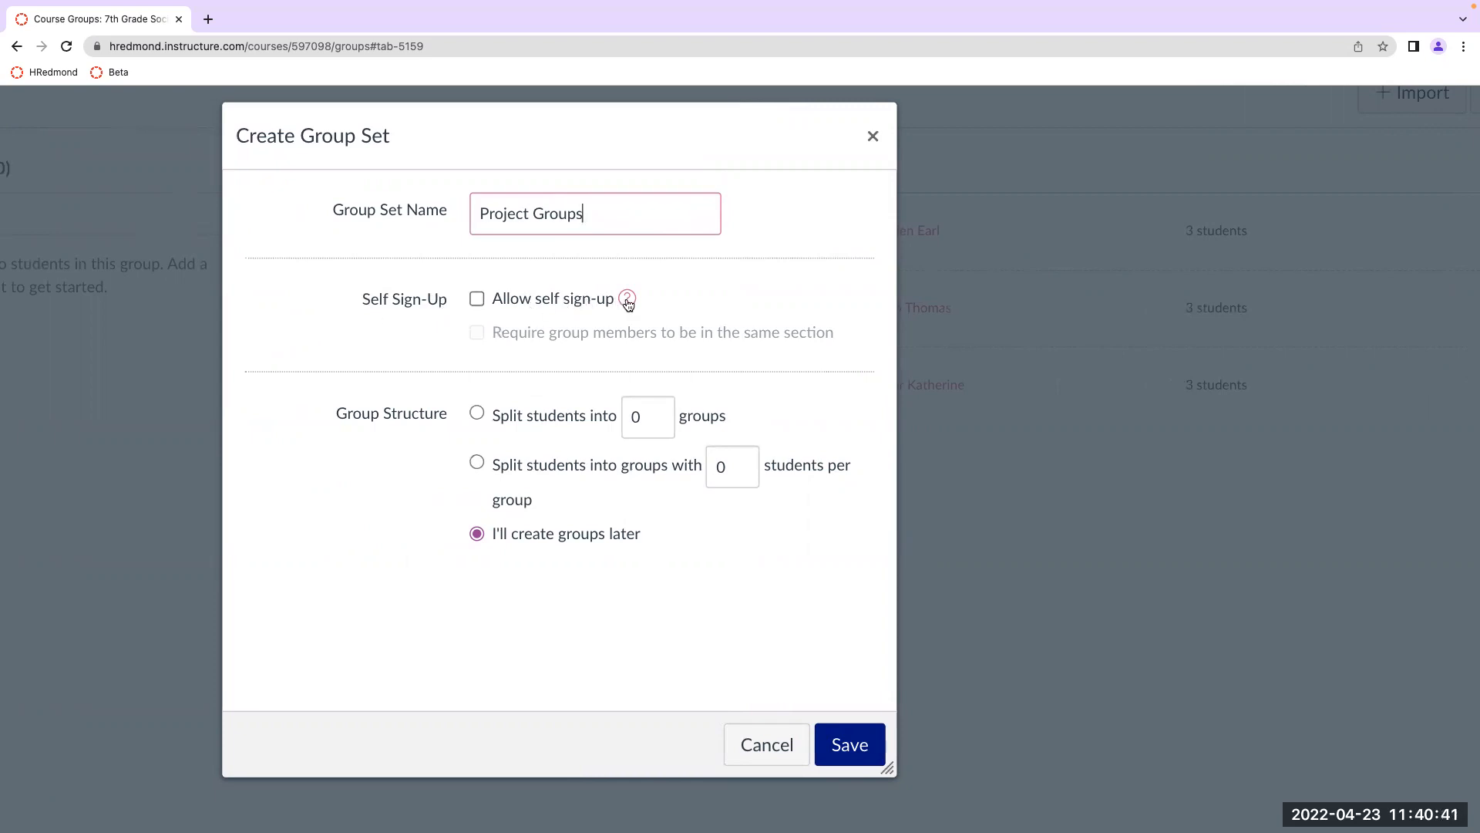
{"action": "mouse_move", "coordinate": [628, 302]}
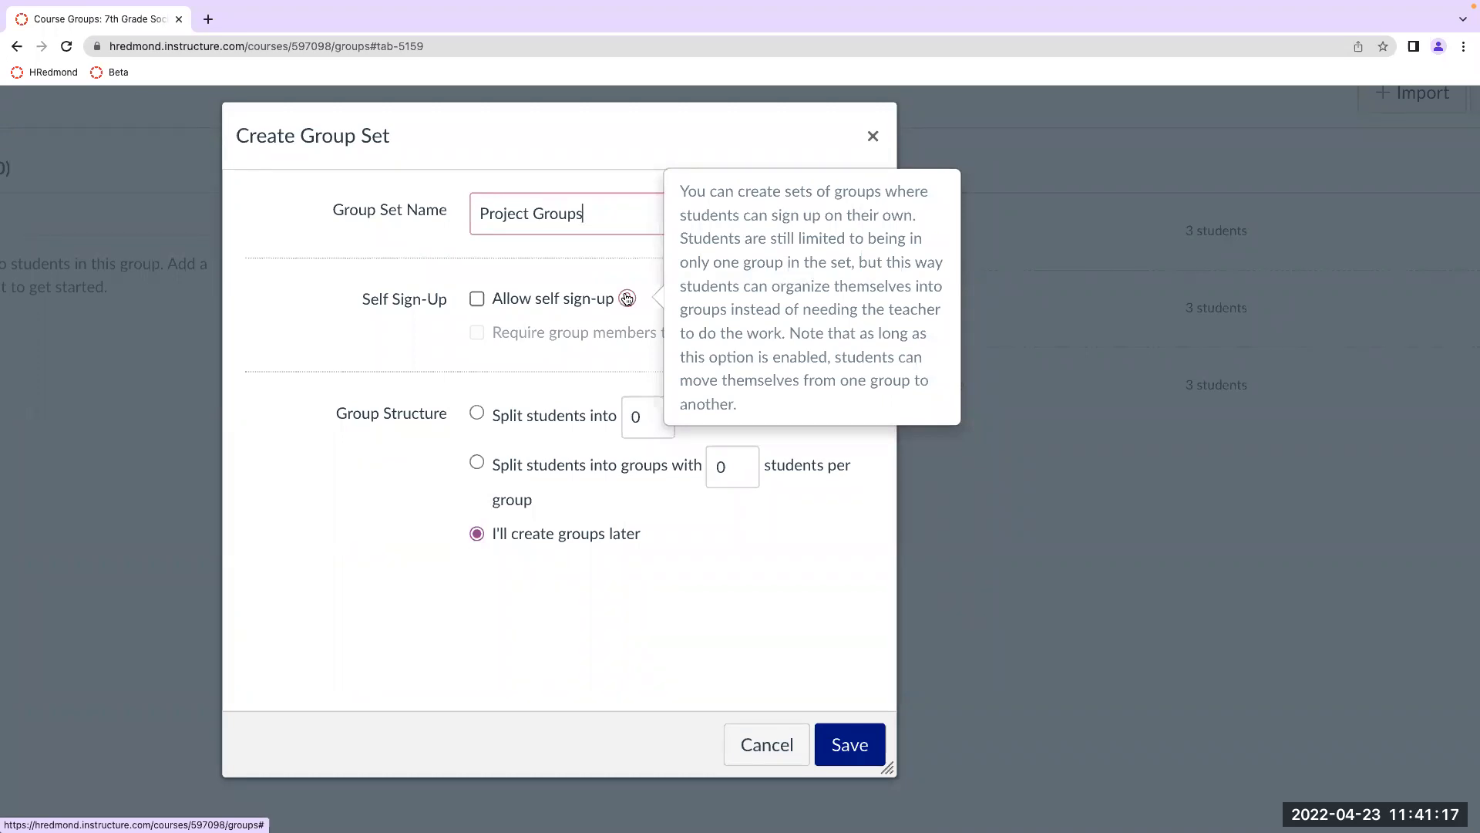
{"action": "scroll", "coordinate": [676, 417], "scroll_direction": "left", "scroll_amount": 3}
{"action": "scroll", "coordinate": [675, 417], "scroll_direction": "down", "scroll_amount": 1}
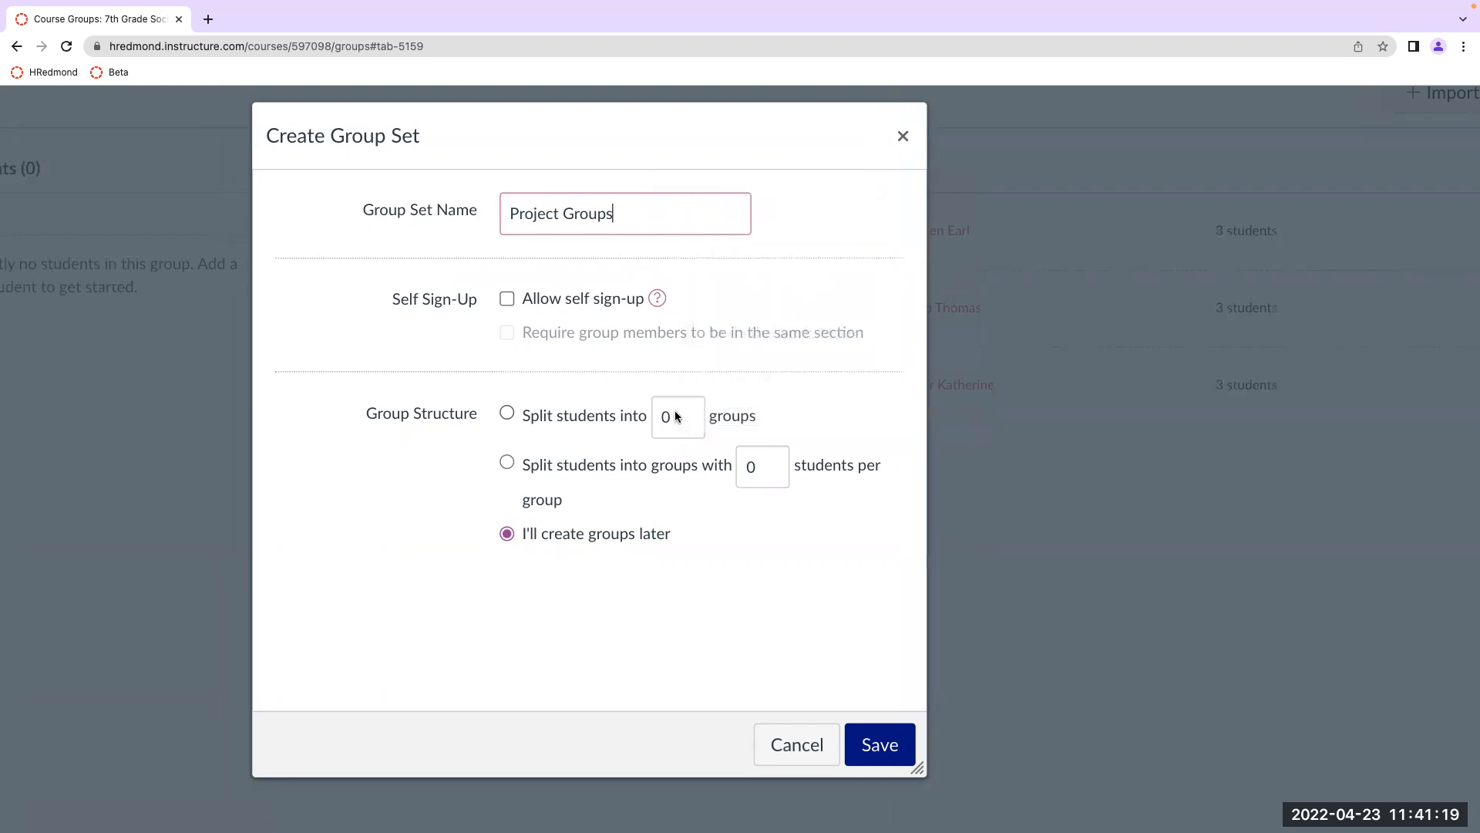
Step: Set the group structure to split students into 3 groups
{"action": "scroll", "coordinate": [674, 410], "scroll_direction": "down", "scroll_amount": 1}
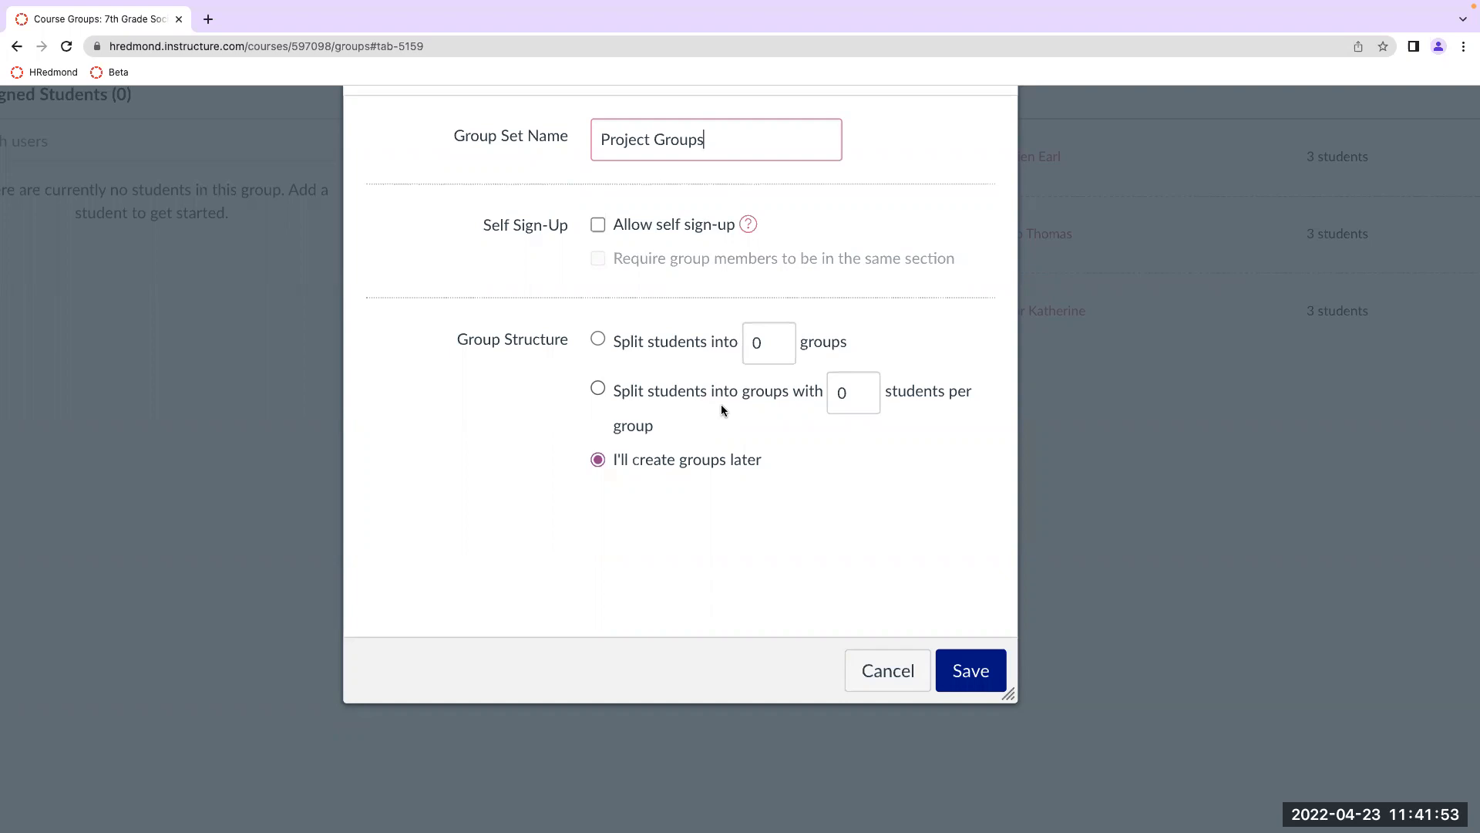
{"action": "left_click", "coordinate": [598, 339]}
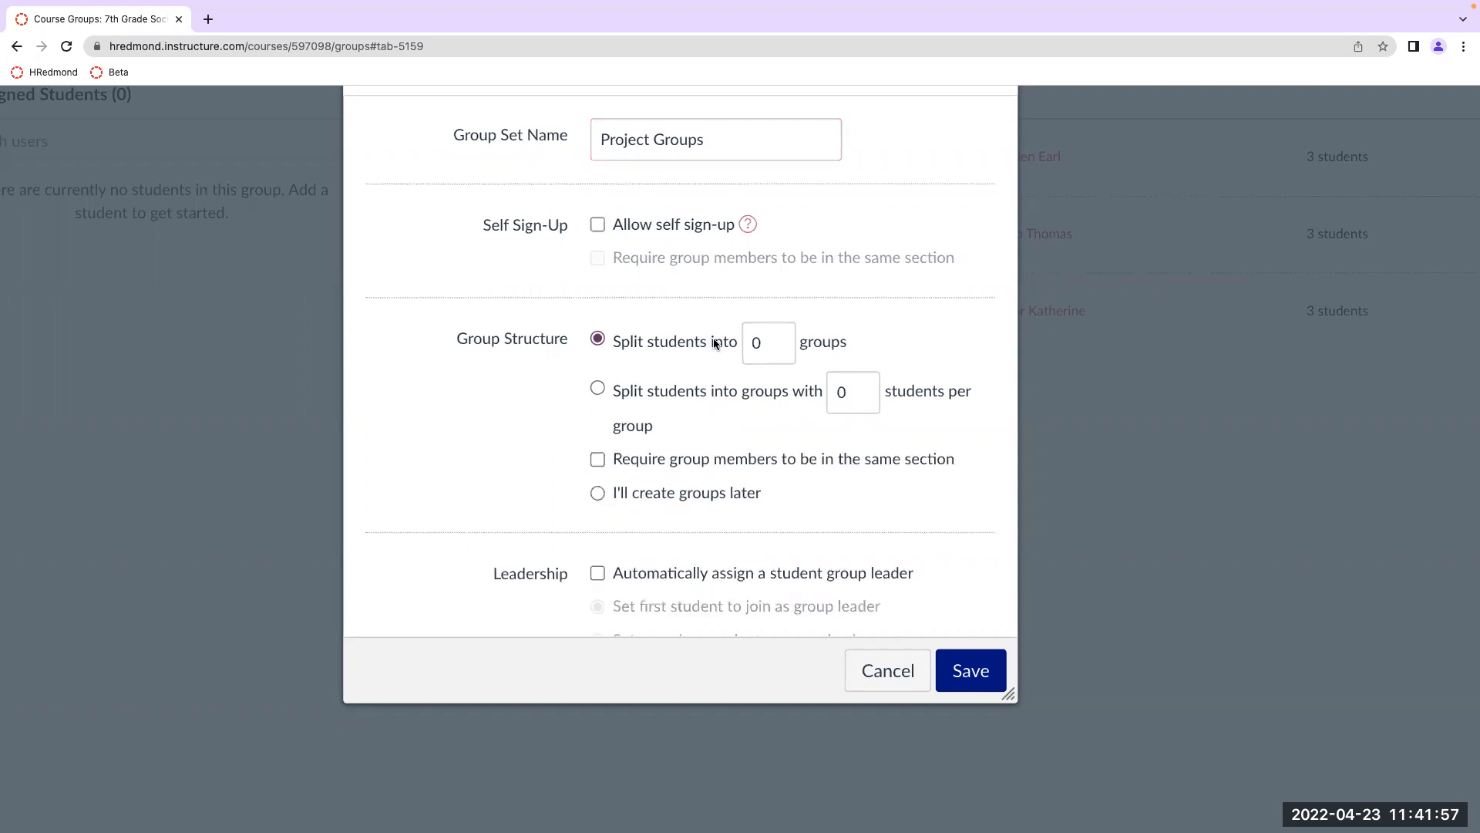
{"action": "left_click", "coordinate": [778, 338]}
{"action": "left_click", "coordinate": [778, 338]}
{"action": "left_click", "coordinate": [778, 338]}
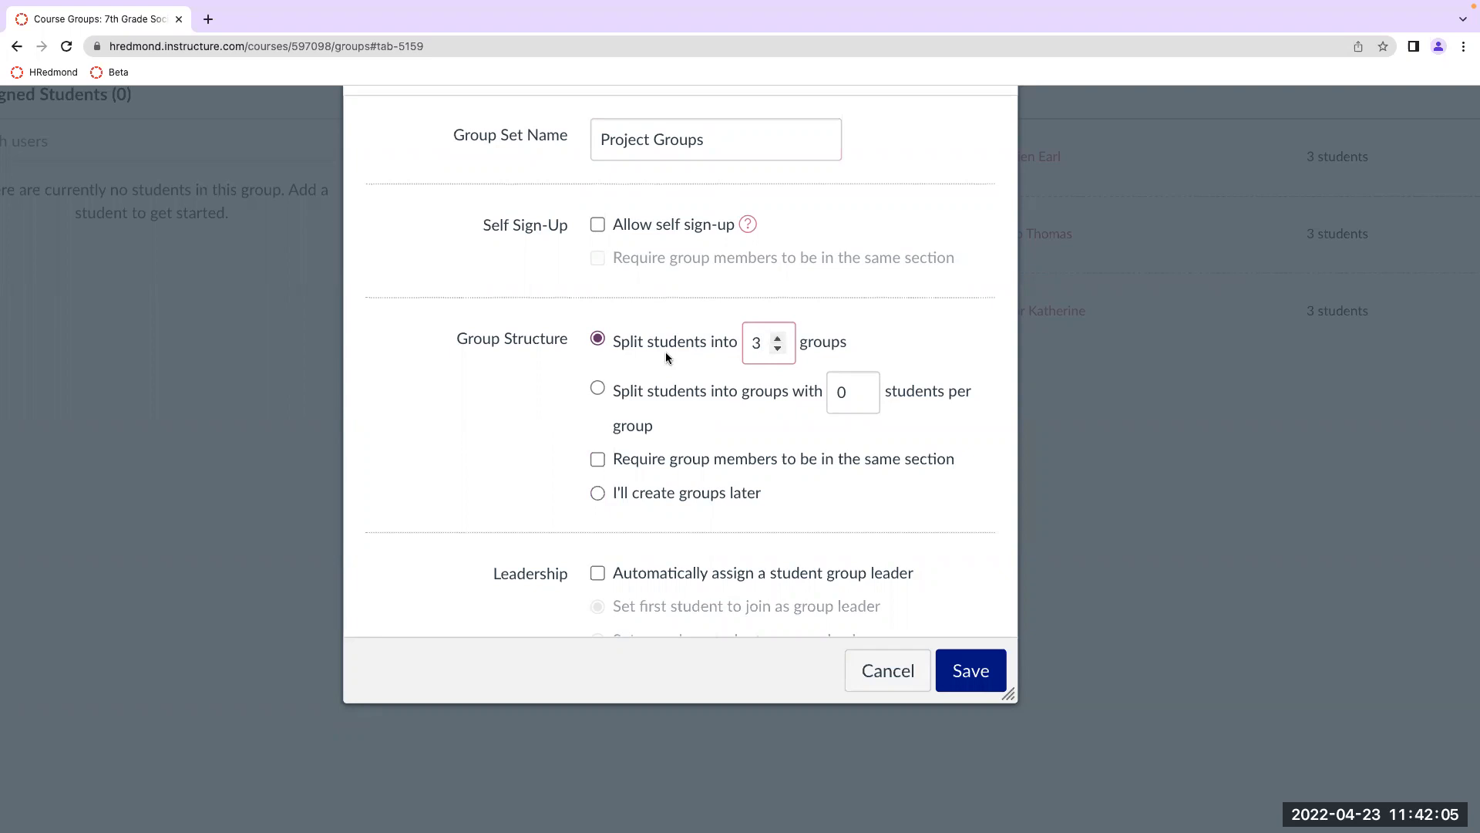
Step: Automatically assign a random student as group leader and save the new group set
{"action": "scroll", "coordinate": [725, 411], "scroll_direction": "down", "scroll_amount": 1}
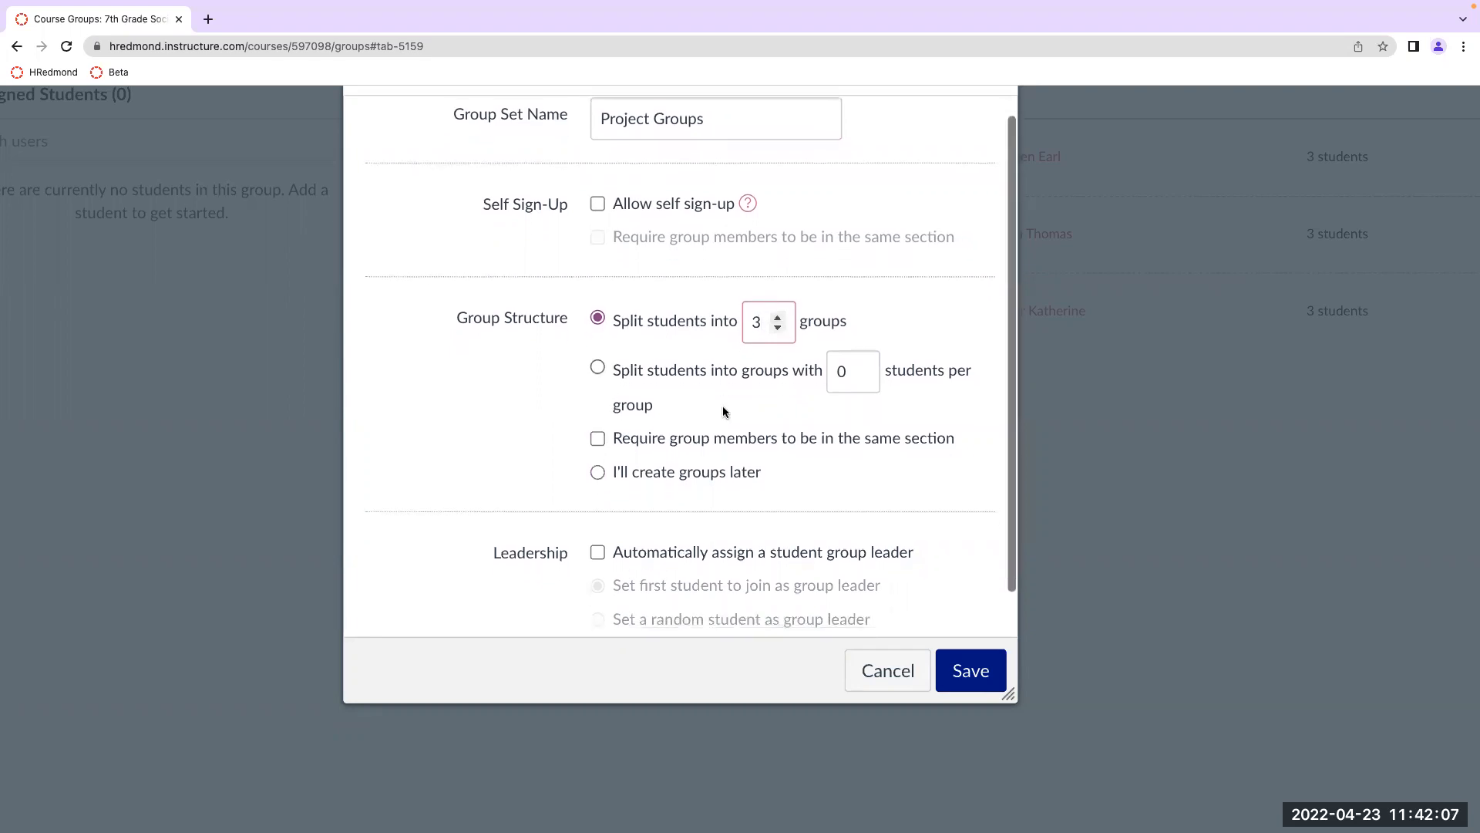
{"action": "scroll", "coordinate": [725, 411], "scroll_direction": "down", "scroll_amount": 2}
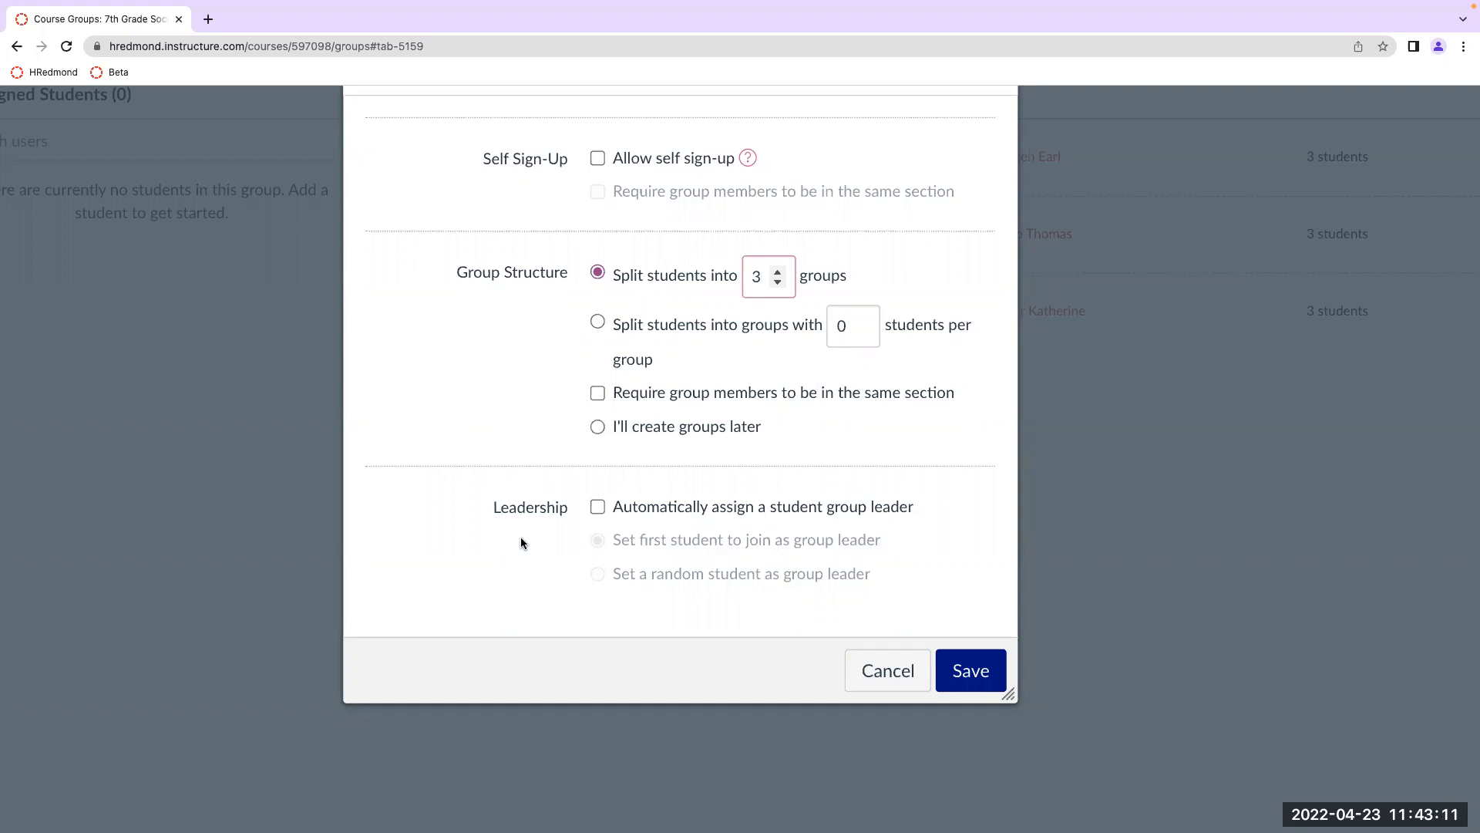
{"action": "left_click", "coordinate": [598, 507]}
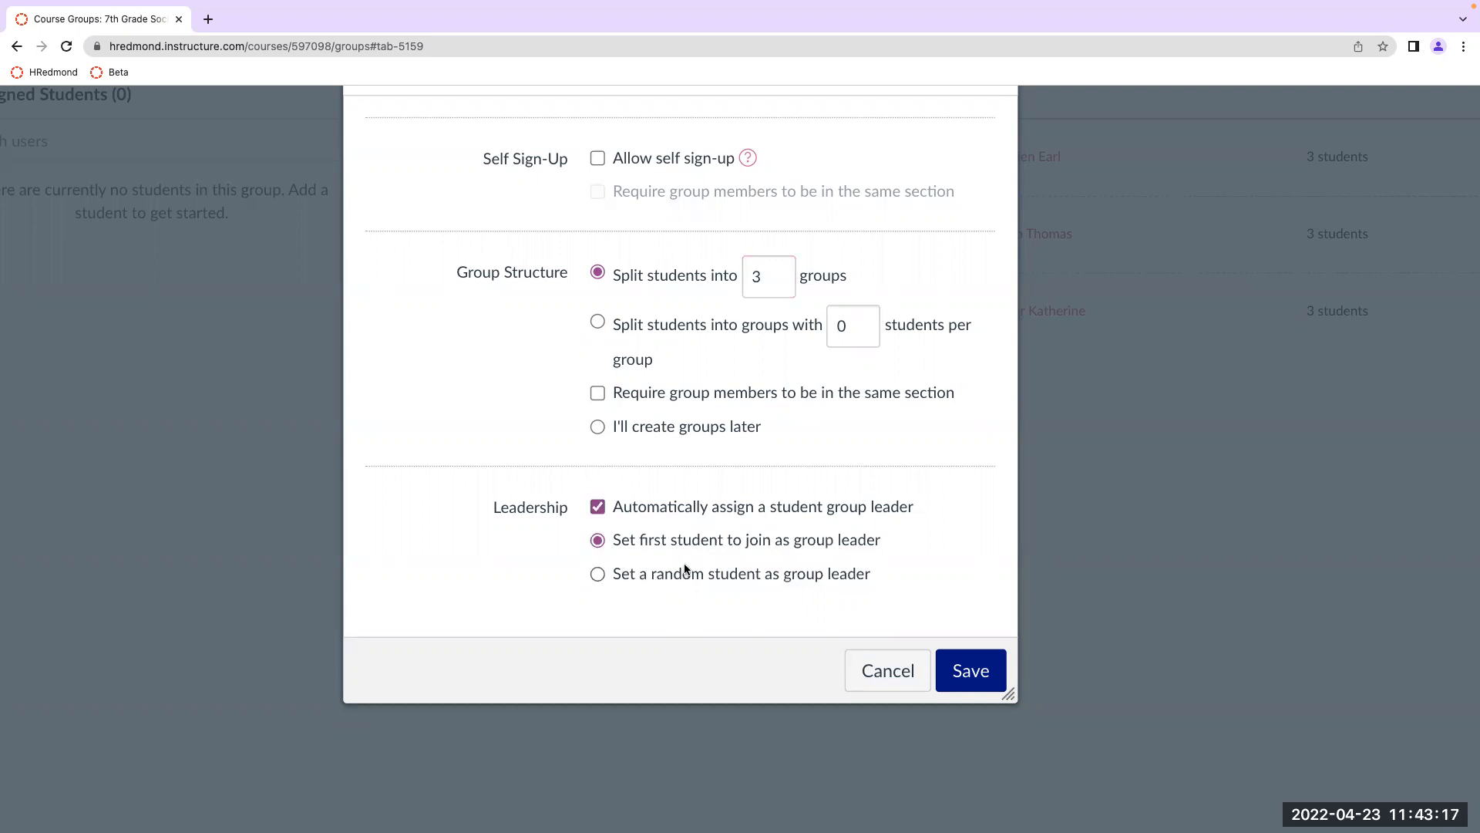
{"action": "left_click", "coordinate": [599, 575]}
{"action": "left_click", "coordinate": [973, 671]}
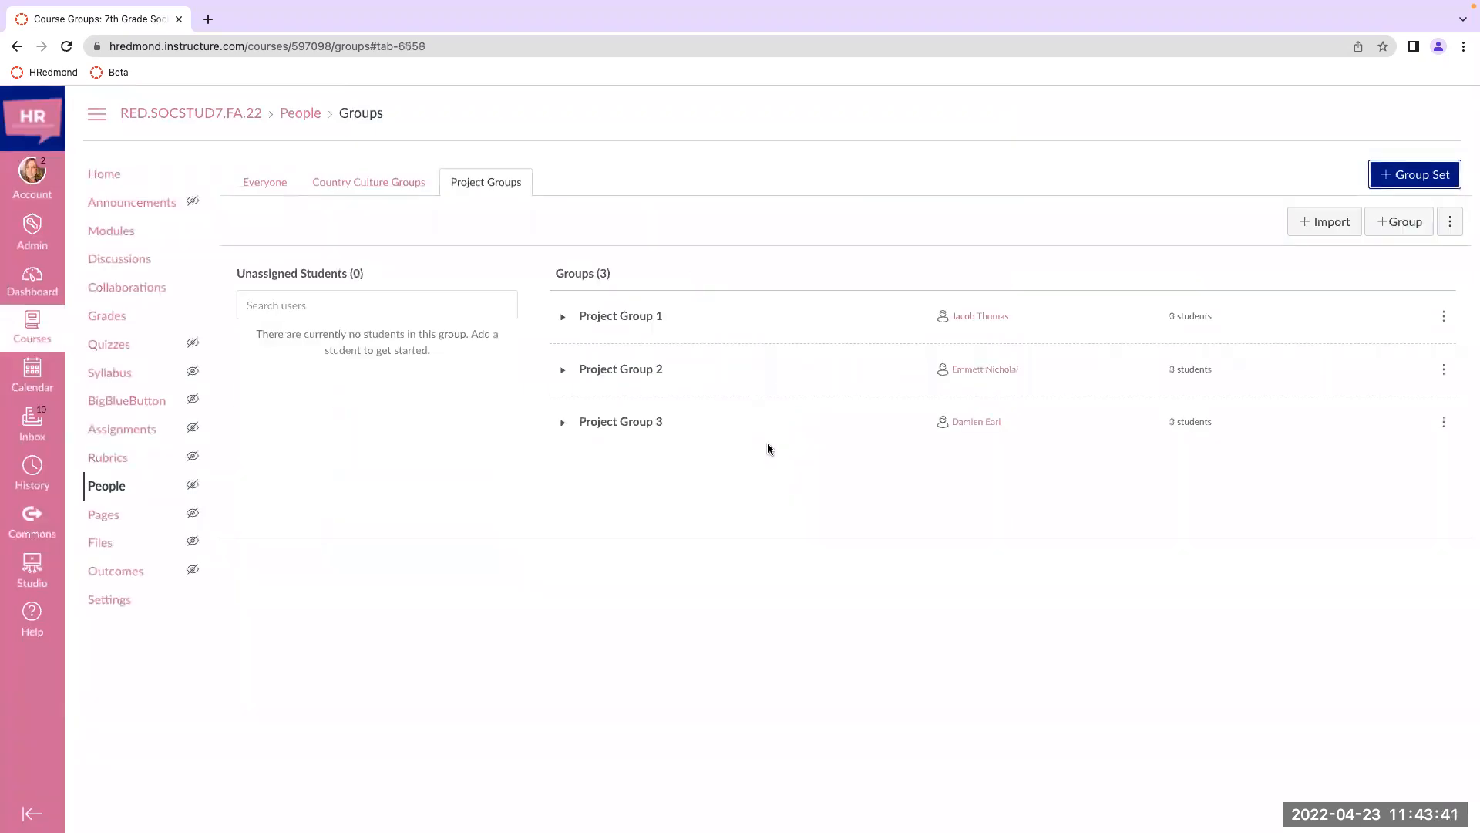
Step: Expand Project Group 1, Project Group 2 and Project Group 3 to show their members
{"action": "scroll", "coordinate": [768, 445], "scroll_direction": "up", "scroll_amount": 3}
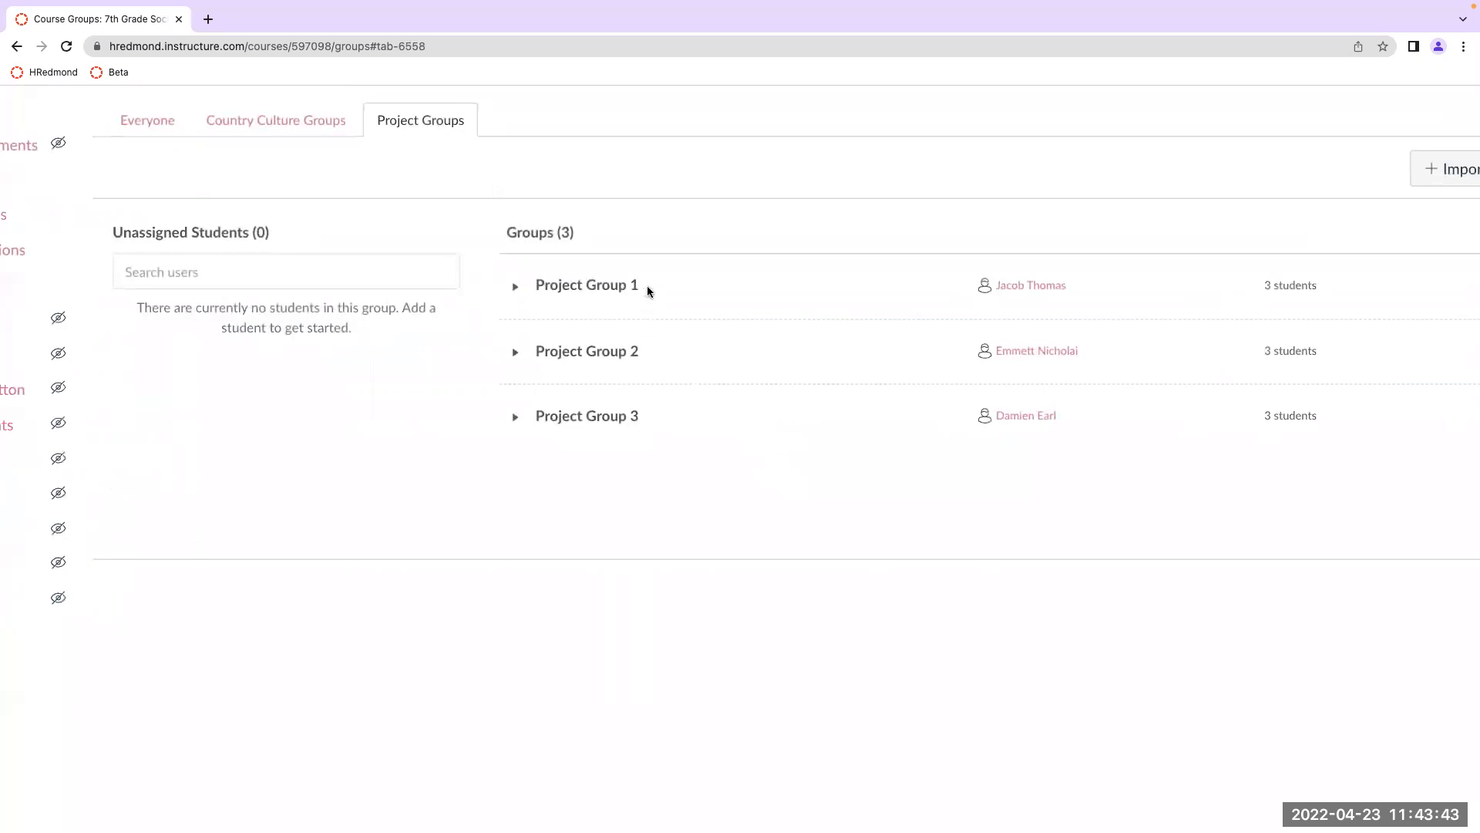
{"action": "scroll", "coordinate": [658, 440], "scroll_direction": "right", "scroll_amount": 2}
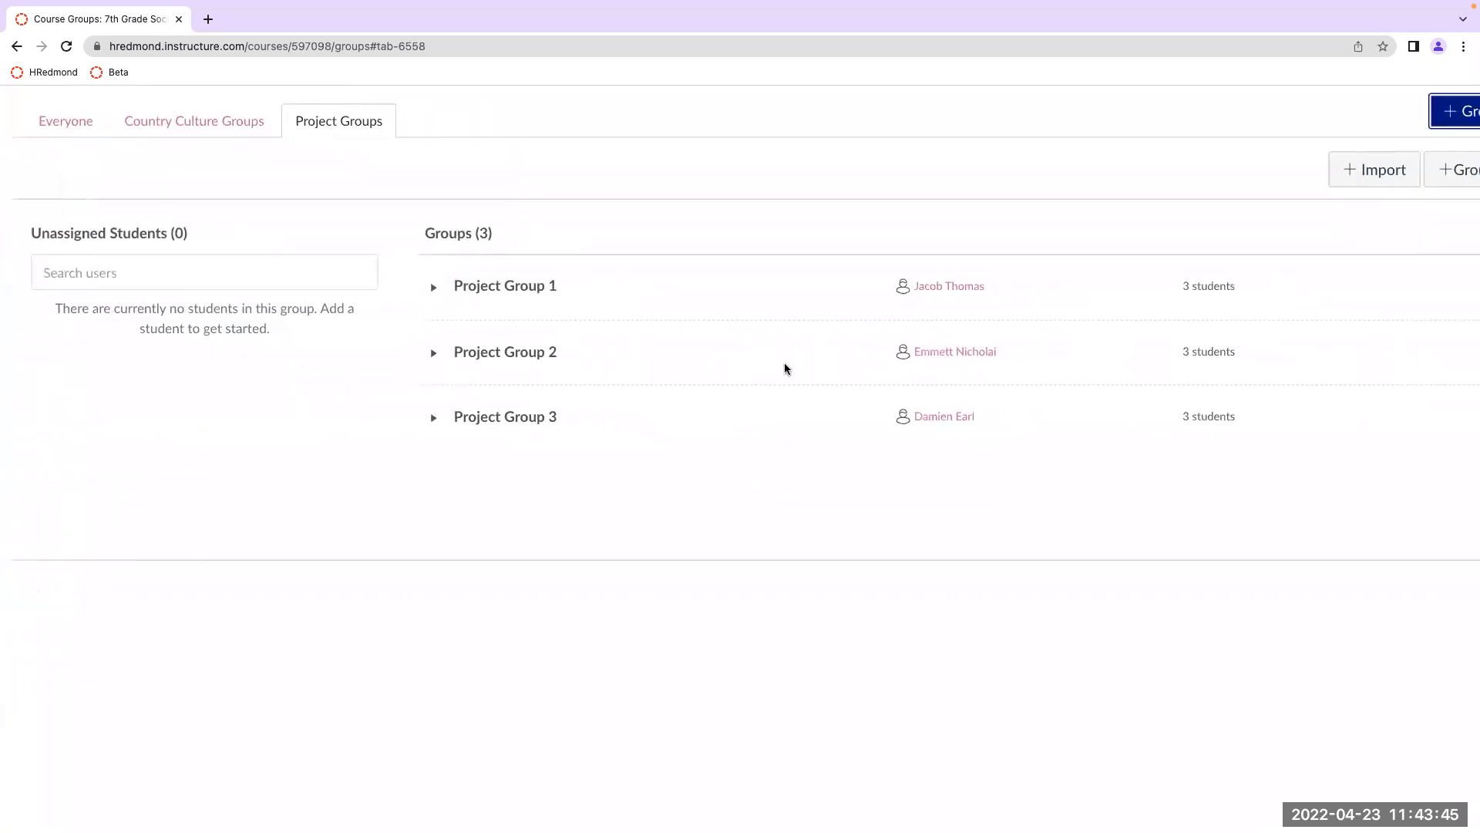
{"action": "scroll", "coordinate": [977, 307], "scroll_direction": "up", "scroll_amount": 3}
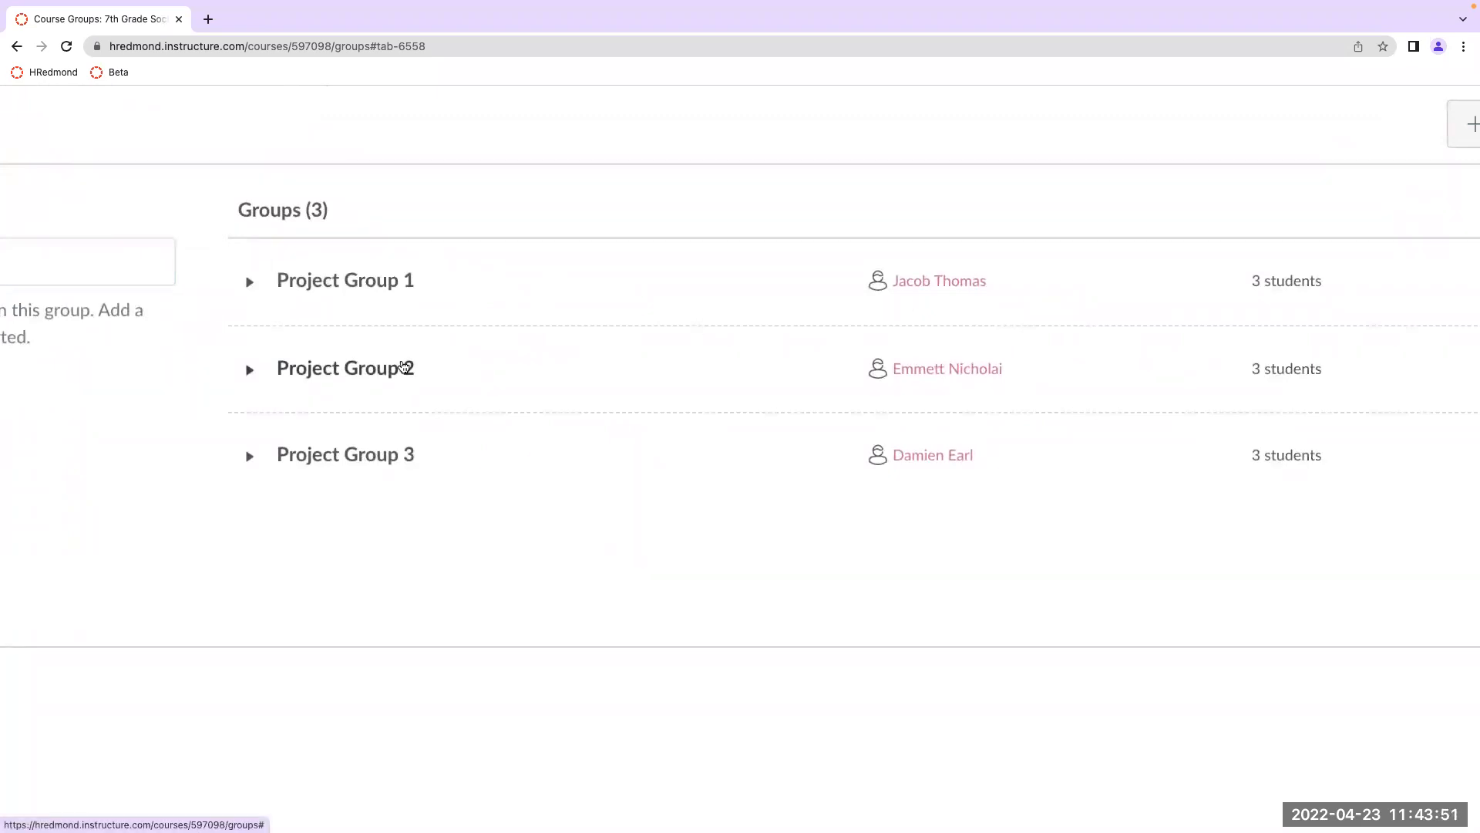
{"action": "scroll", "coordinate": [347, 342], "scroll_direction": "right", "scroll_amount": 1}
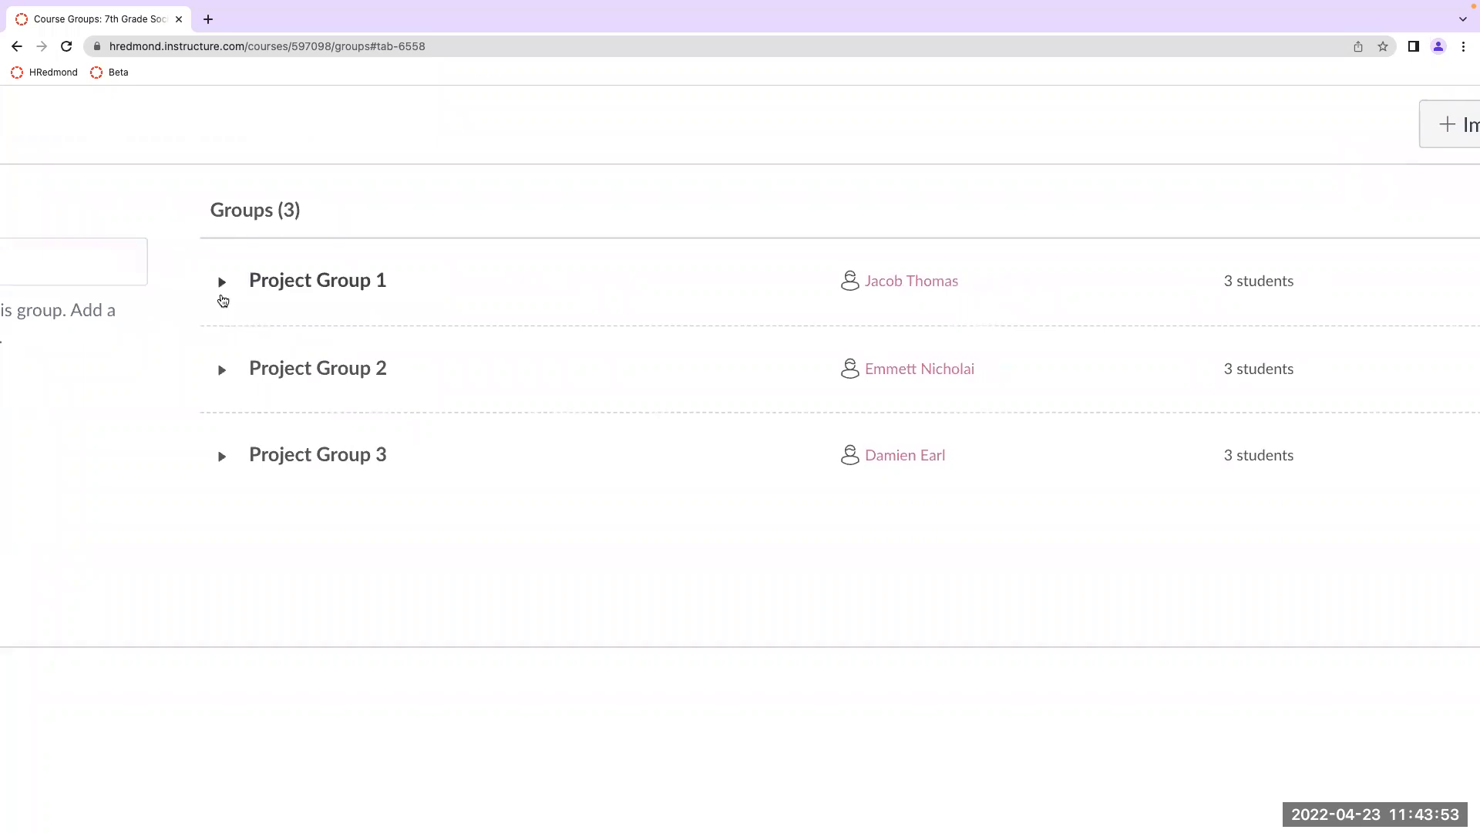
{"action": "left_click", "coordinate": [222, 282]}
{"action": "left_click", "coordinate": [222, 445]}
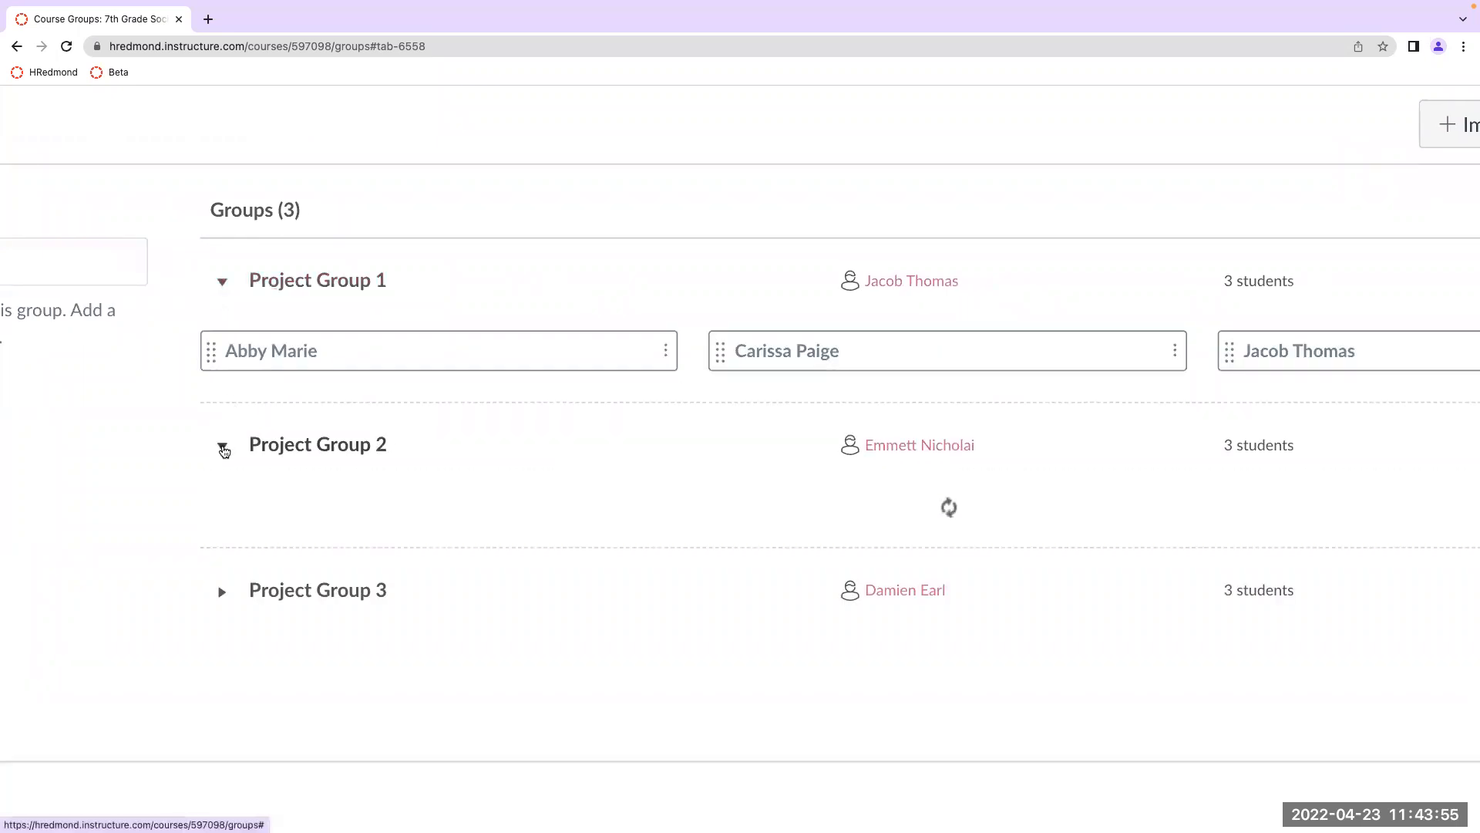
{"action": "left_click", "coordinate": [223, 609]}
Step: Swap Project Group 1's first student with Project Group 2's second, and Project Group 2's new second student with Project Group 3's third
{"action": "scroll", "coordinate": [222, 611], "scroll_direction": "right", "scroll_amount": 3}
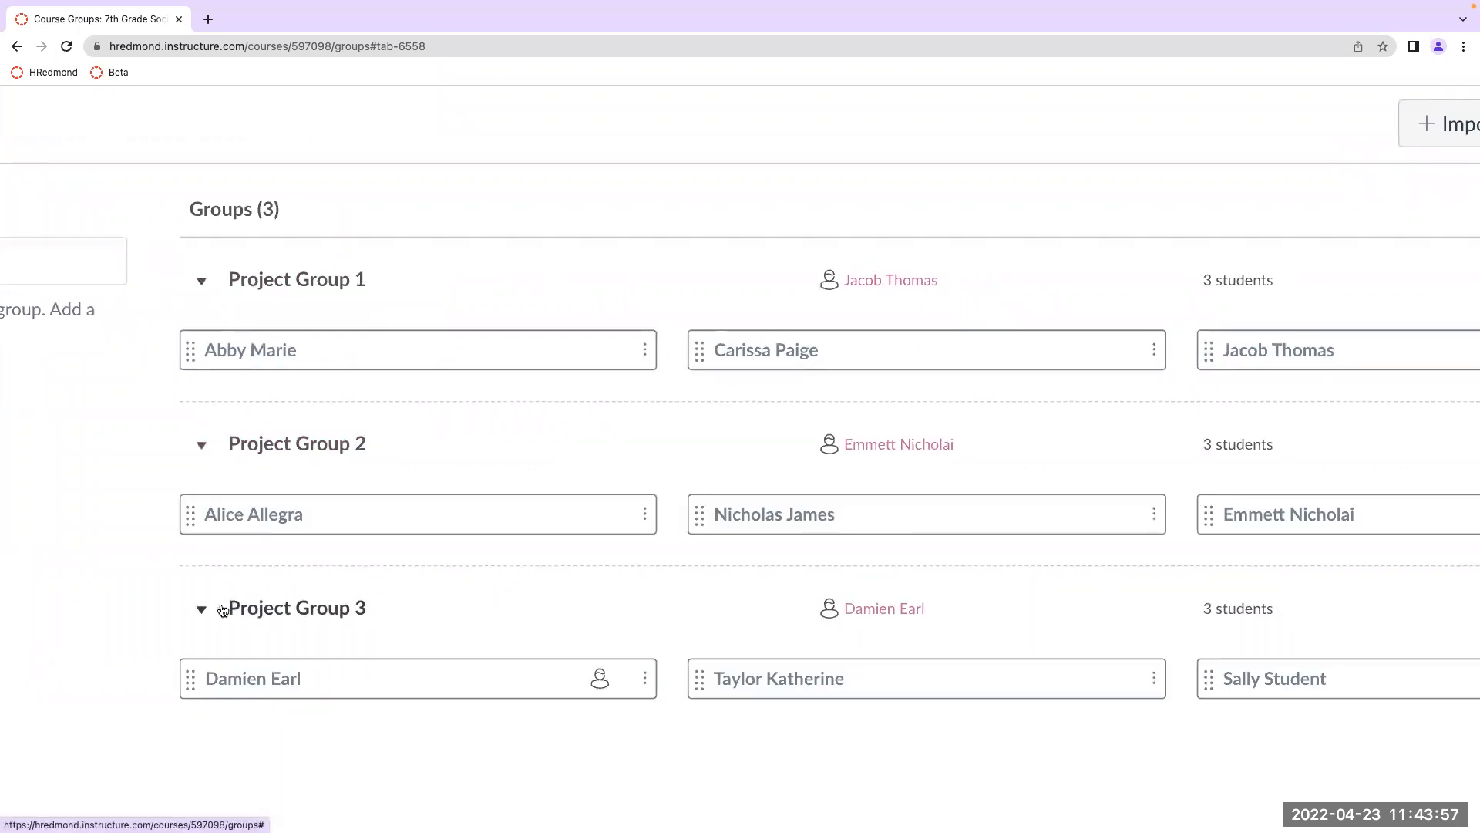
{"action": "scroll", "coordinate": [222, 611], "scroll_direction": "right", "scroll_amount": 1}
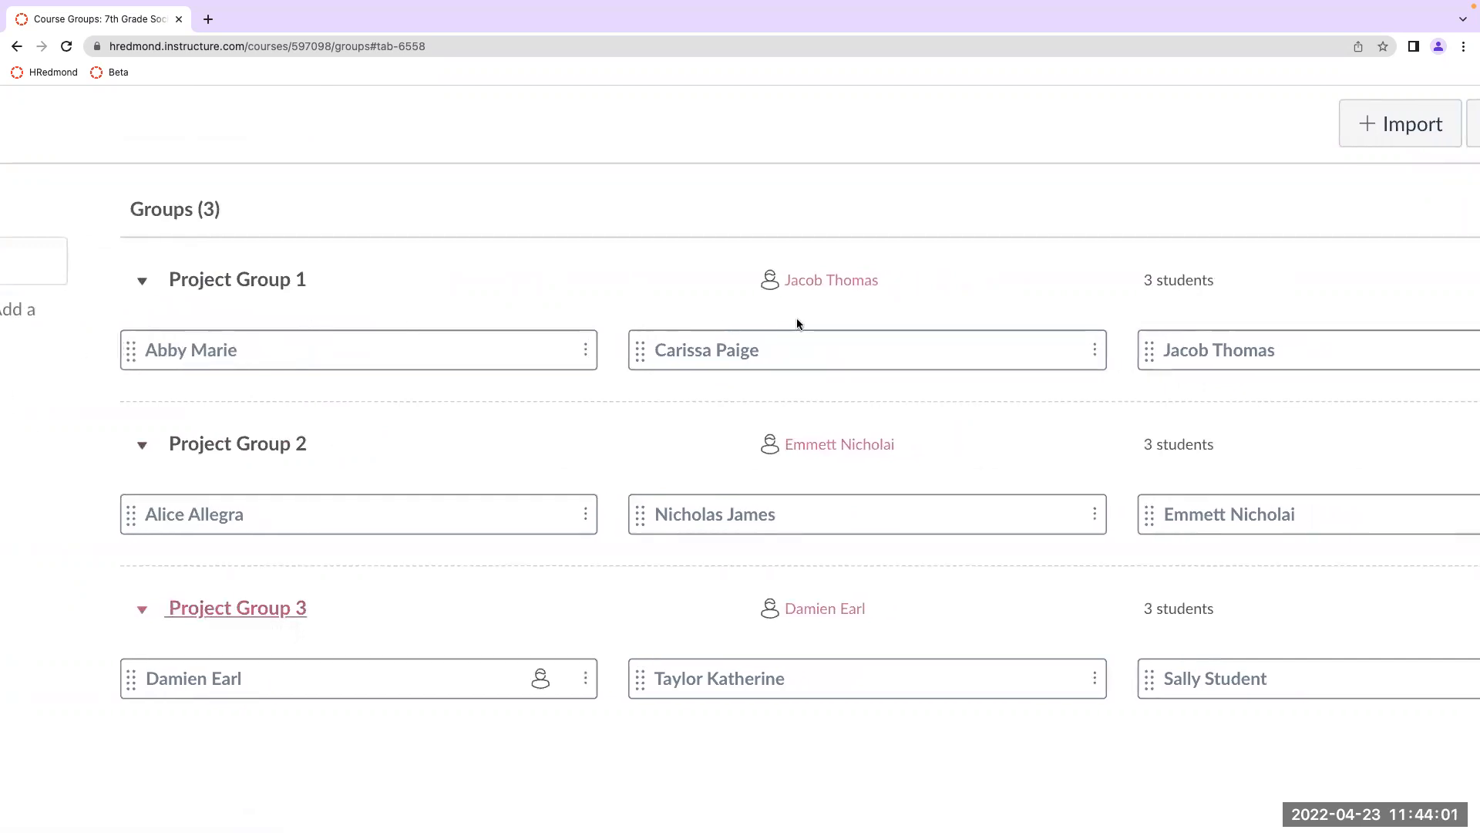
{"action": "left_click_drag", "start_coordinate": [548, 356], "coordinate": [709, 537]}
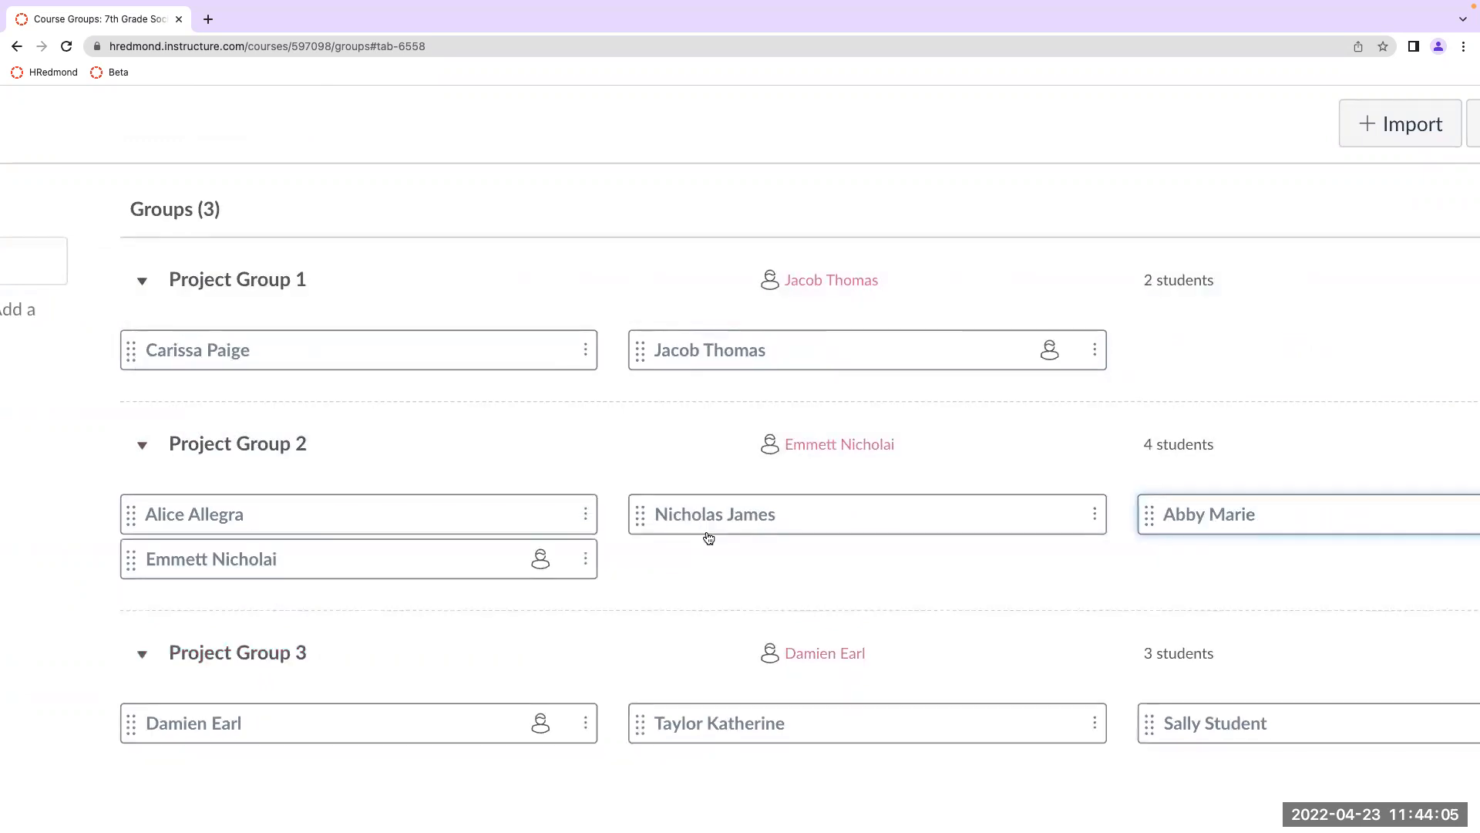
{"action": "left_click_drag", "start_coordinate": [755, 519], "coordinate": [1110, 324]}
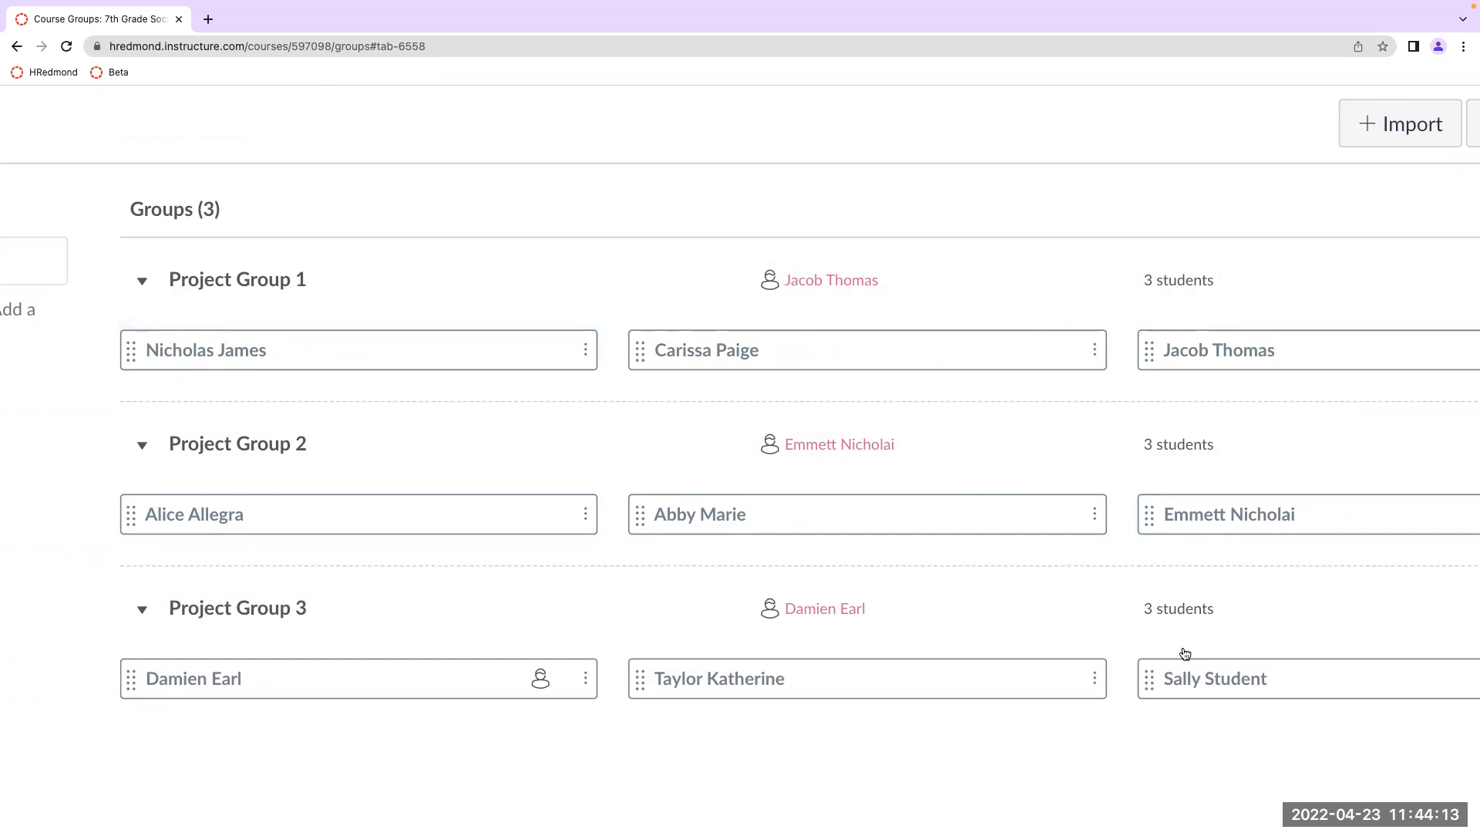
{"action": "left_click_drag", "start_coordinate": [1202, 678], "coordinate": [919, 463]}
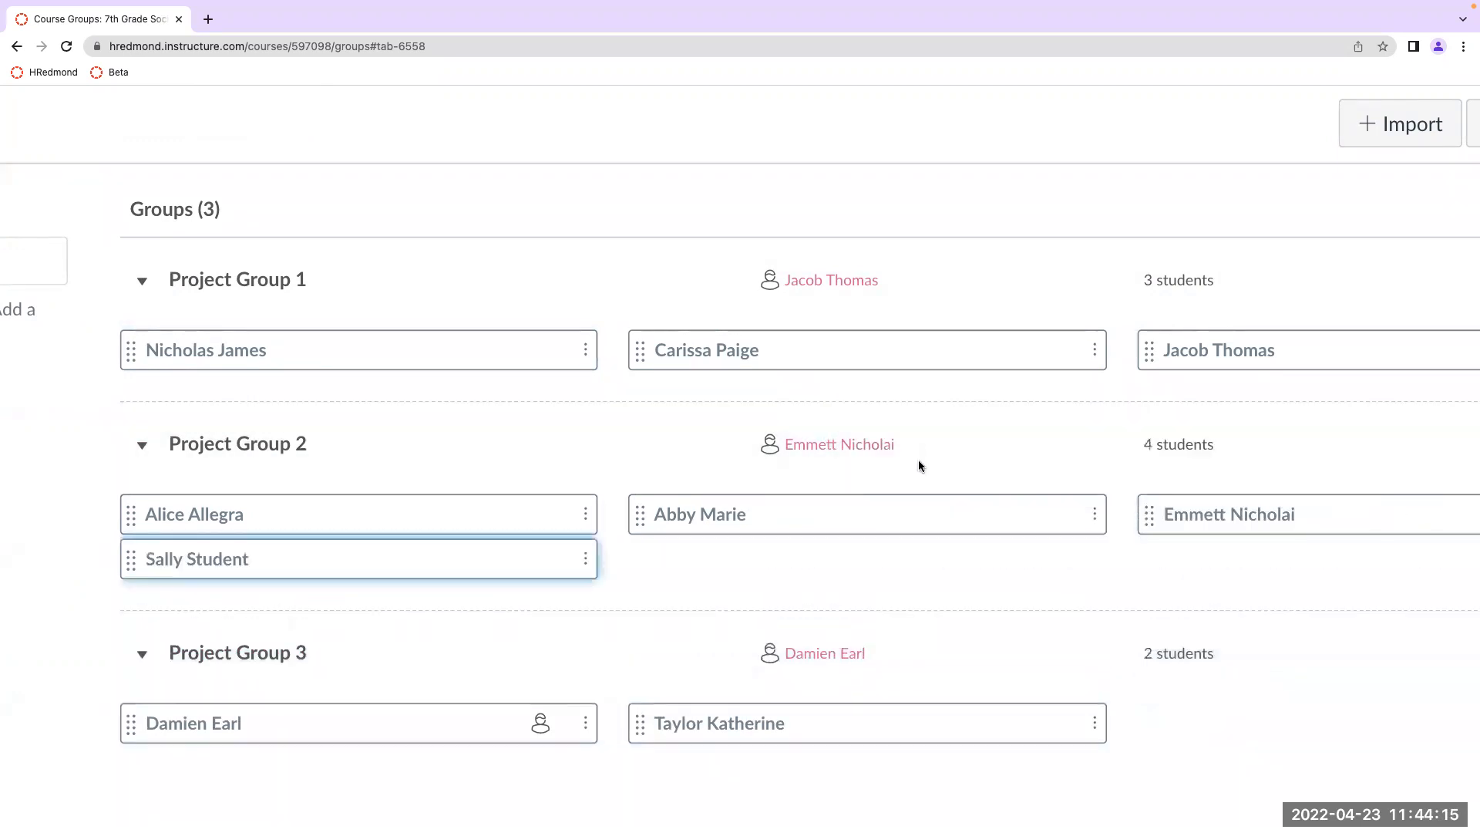
{"action": "left_click_drag", "start_coordinate": [748, 512], "coordinate": [1100, 700]}
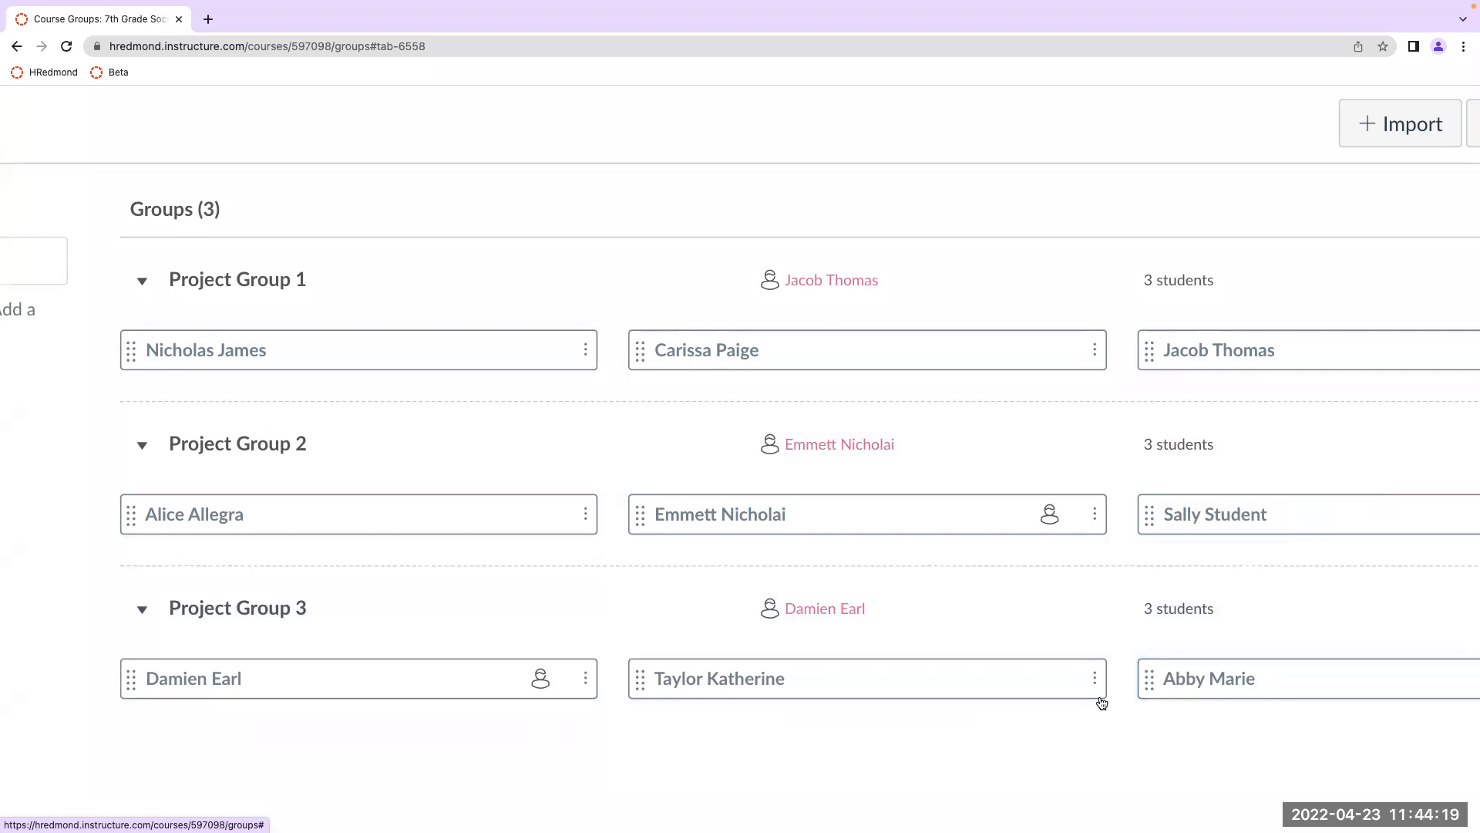
Step: Remove Project Group 3's first student as leader and set its second student as leader instead
{"action": "scroll", "coordinate": [1101, 701], "scroll_direction": "left", "scroll_amount": 4}
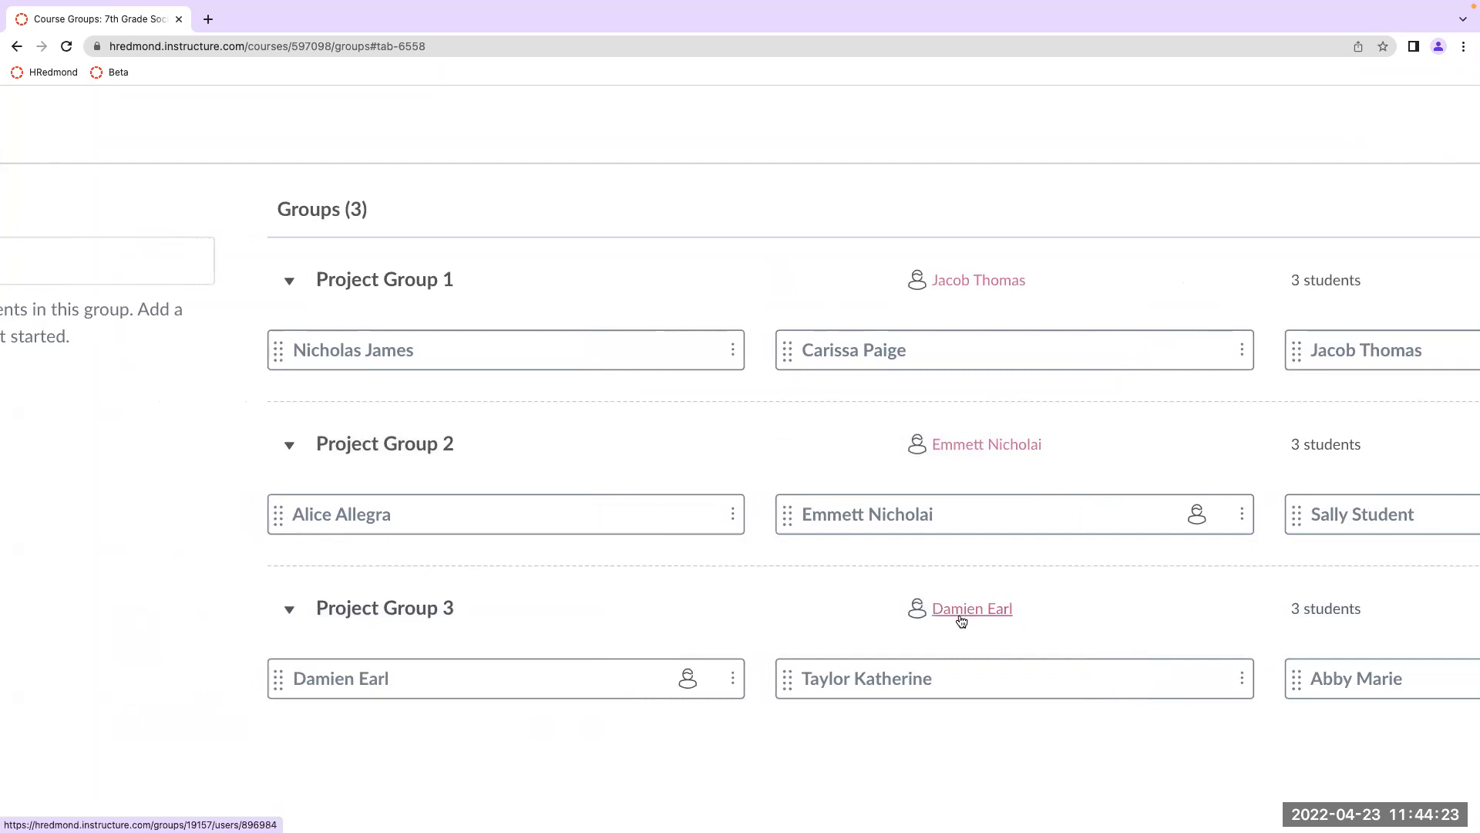
{"action": "left_click", "coordinate": [732, 690]}
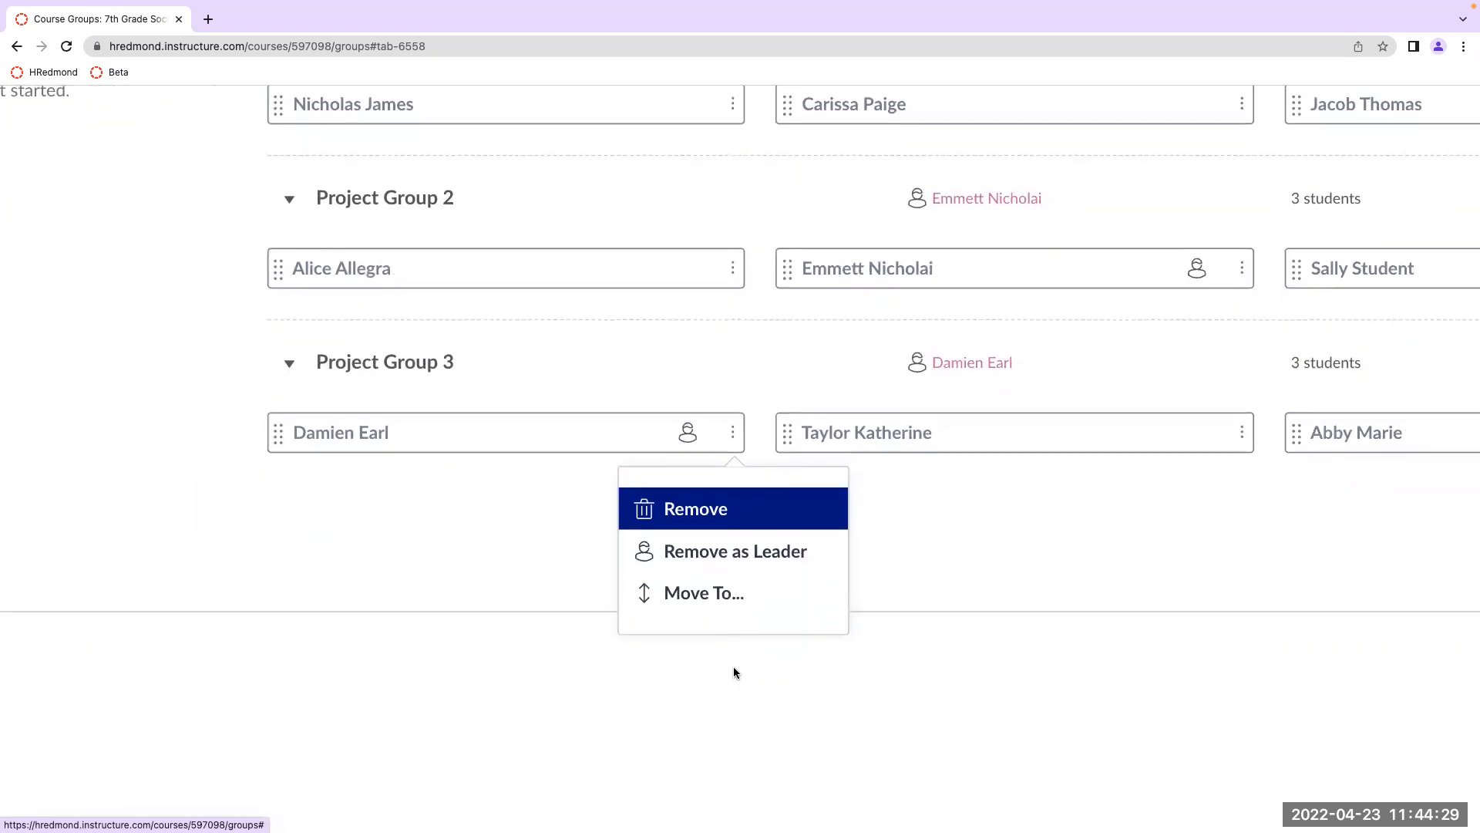
{"action": "left_click", "coordinate": [724, 560]}
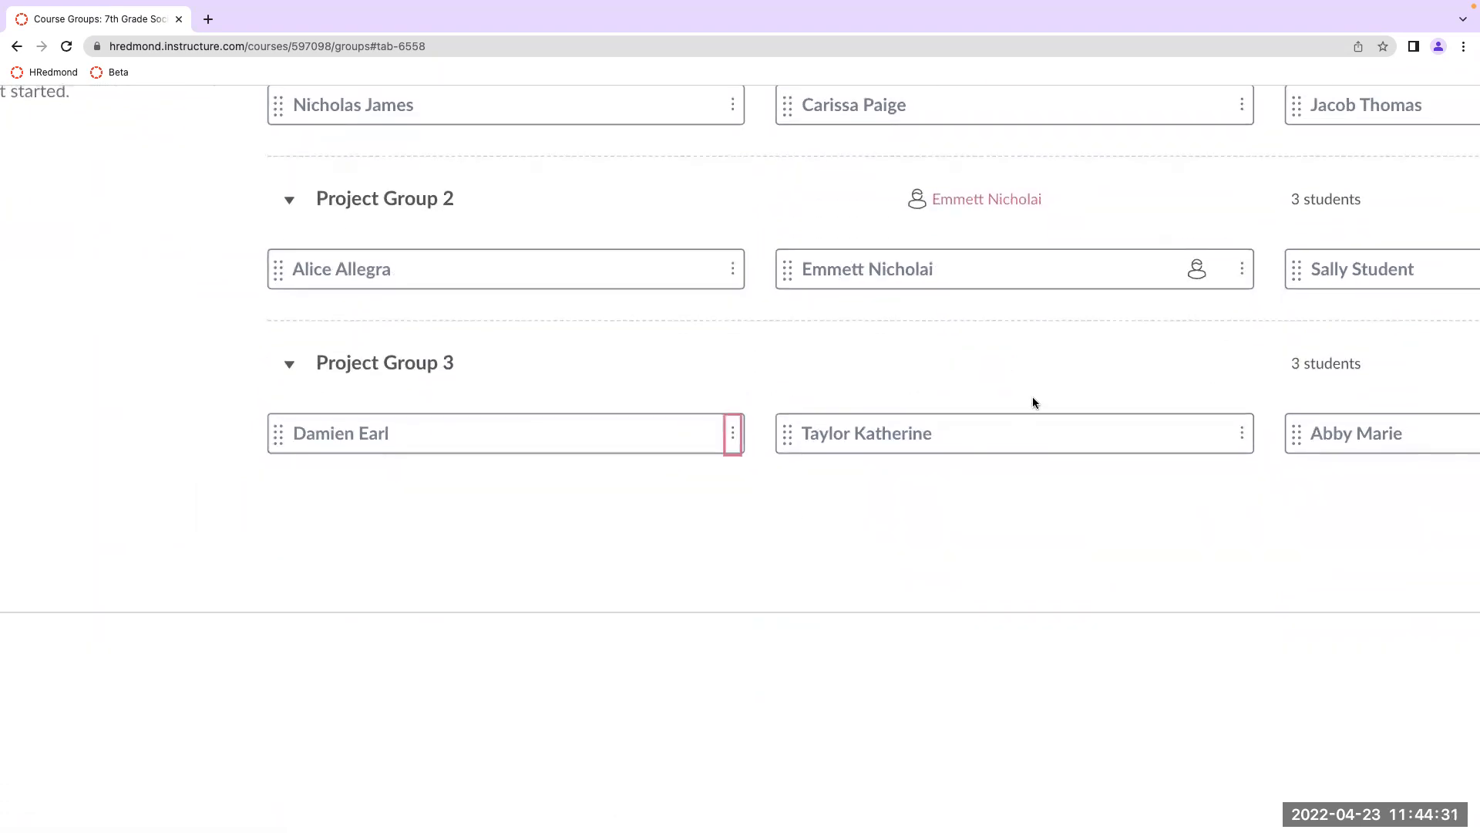
{"action": "left_click", "coordinate": [1241, 440]}
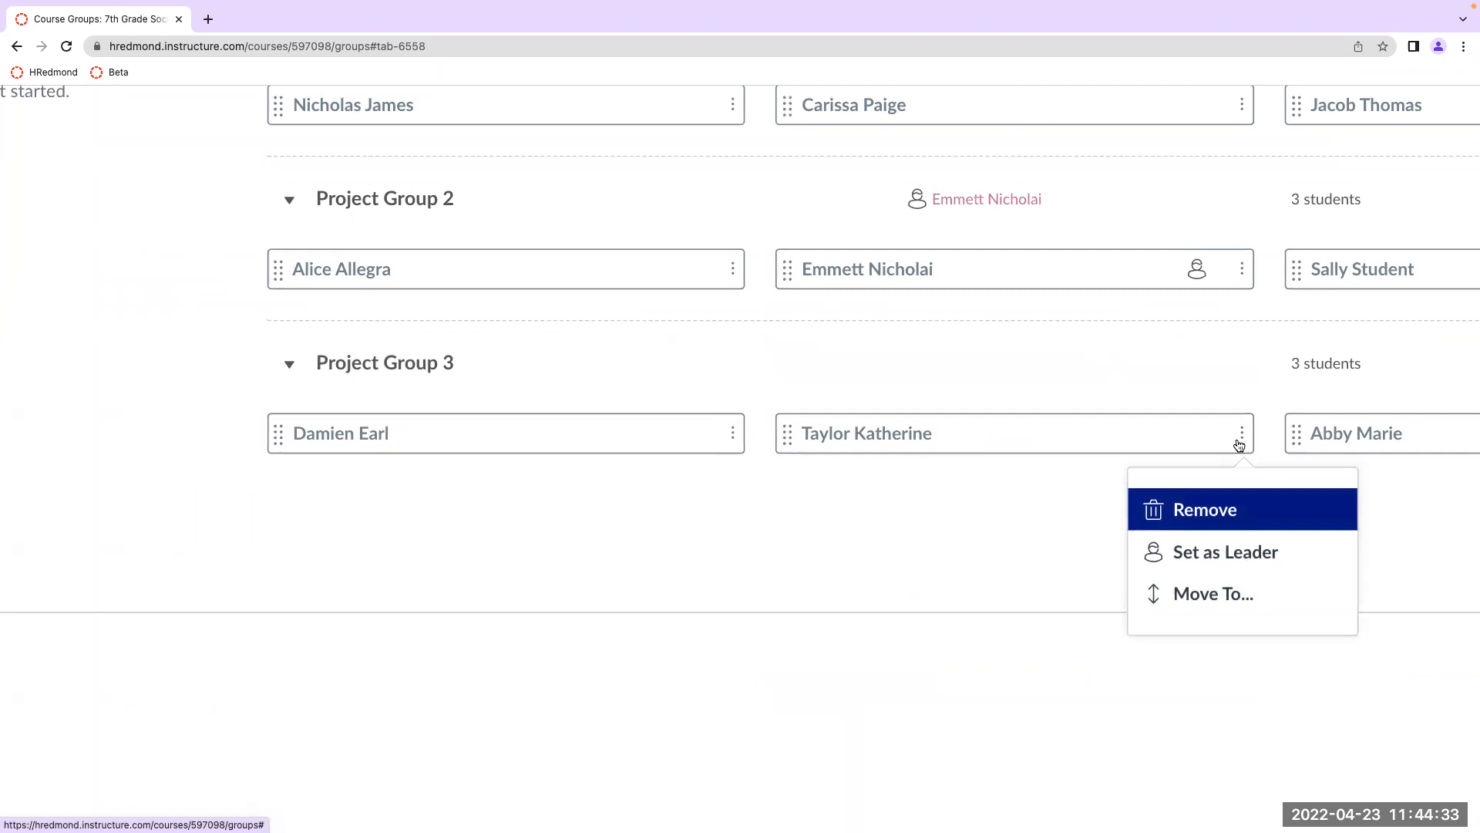
{"action": "left_click", "coordinate": [1239, 549]}
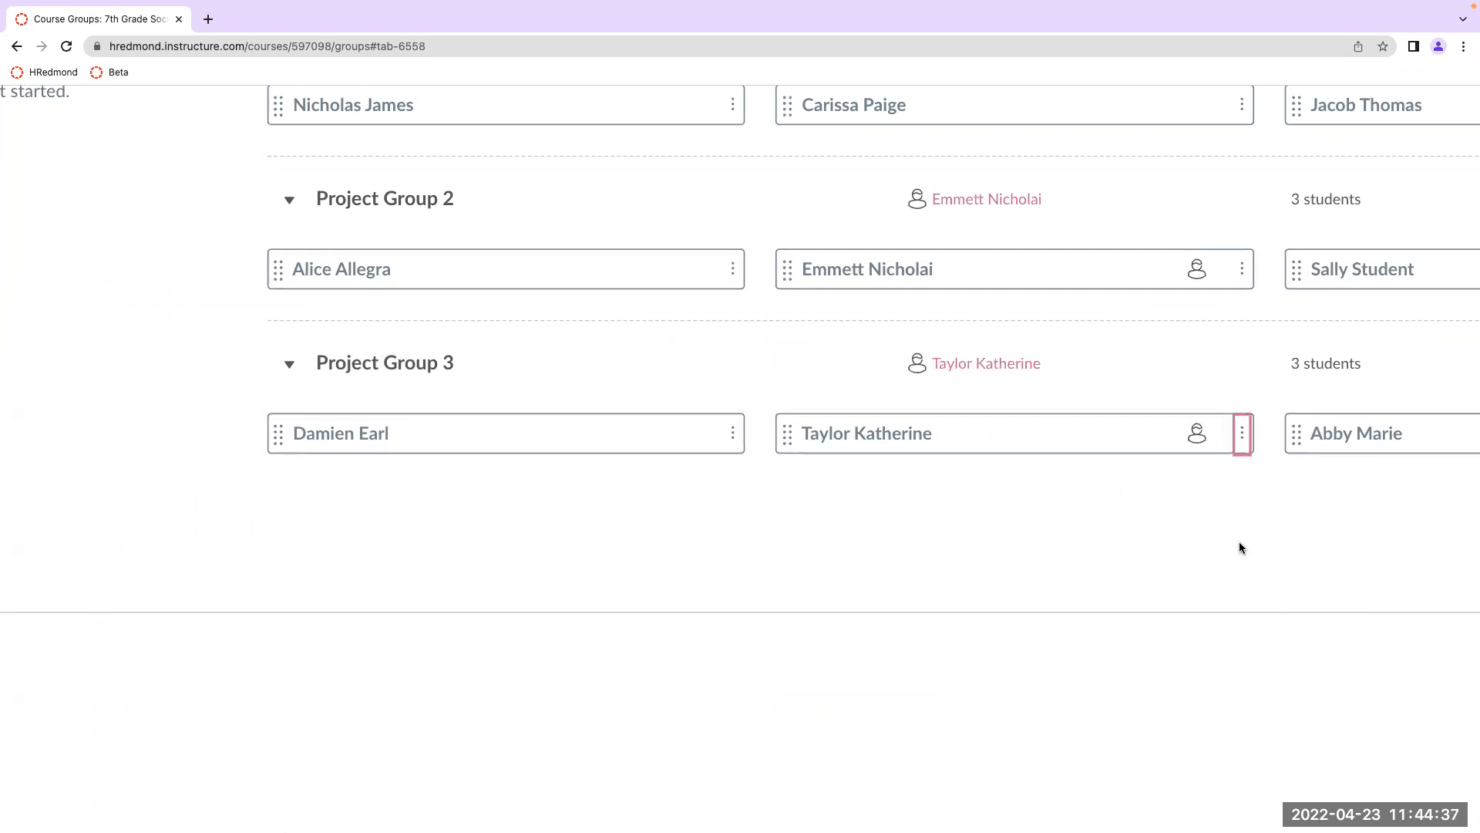
Step: Remove the leader role from the second student in both Project Group 3 and Project Group 2
{"action": "left_click", "coordinate": [1241, 433]}
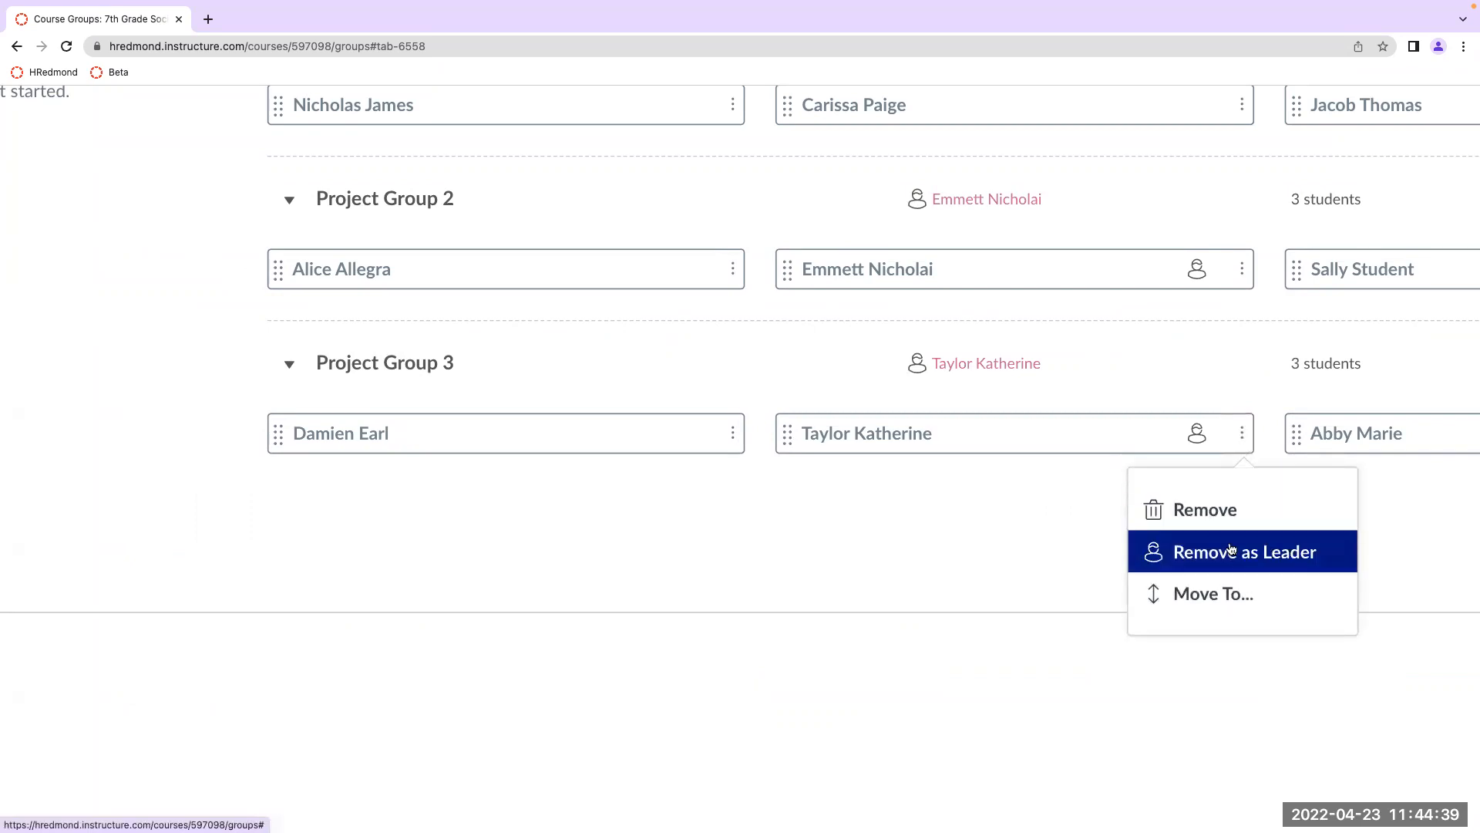
{"action": "left_click", "coordinate": [1232, 549]}
{"action": "left_click", "coordinate": [1241, 269]}
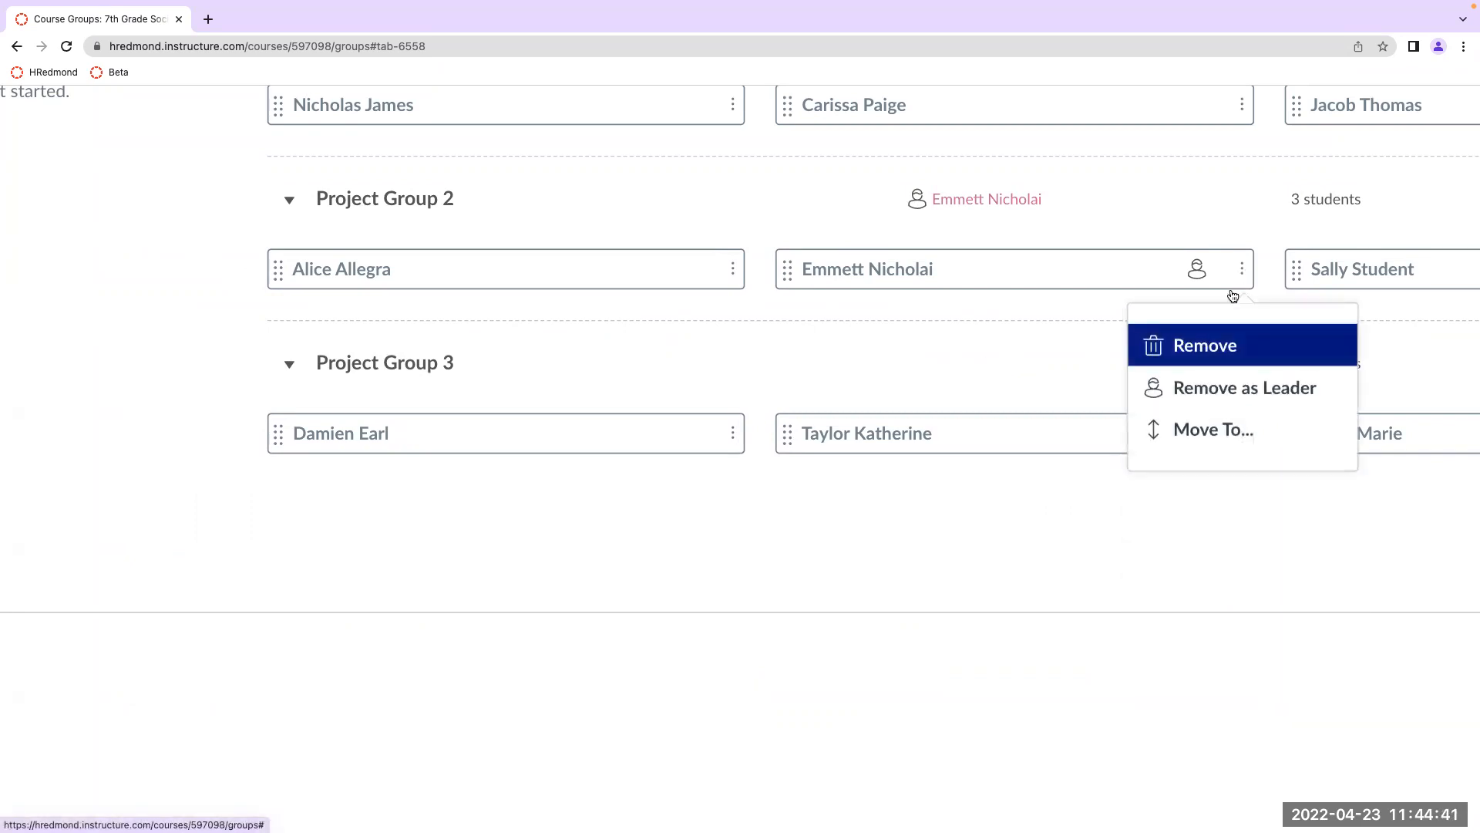
{"action": "left_click", "coordinate": [1220, 381]}
Step: Set Project Group 1's second student as the group leader
{"action": "scroll", "coordinate": [1219, 379], "scroll_direction": "up", "scroll_amount": 3}
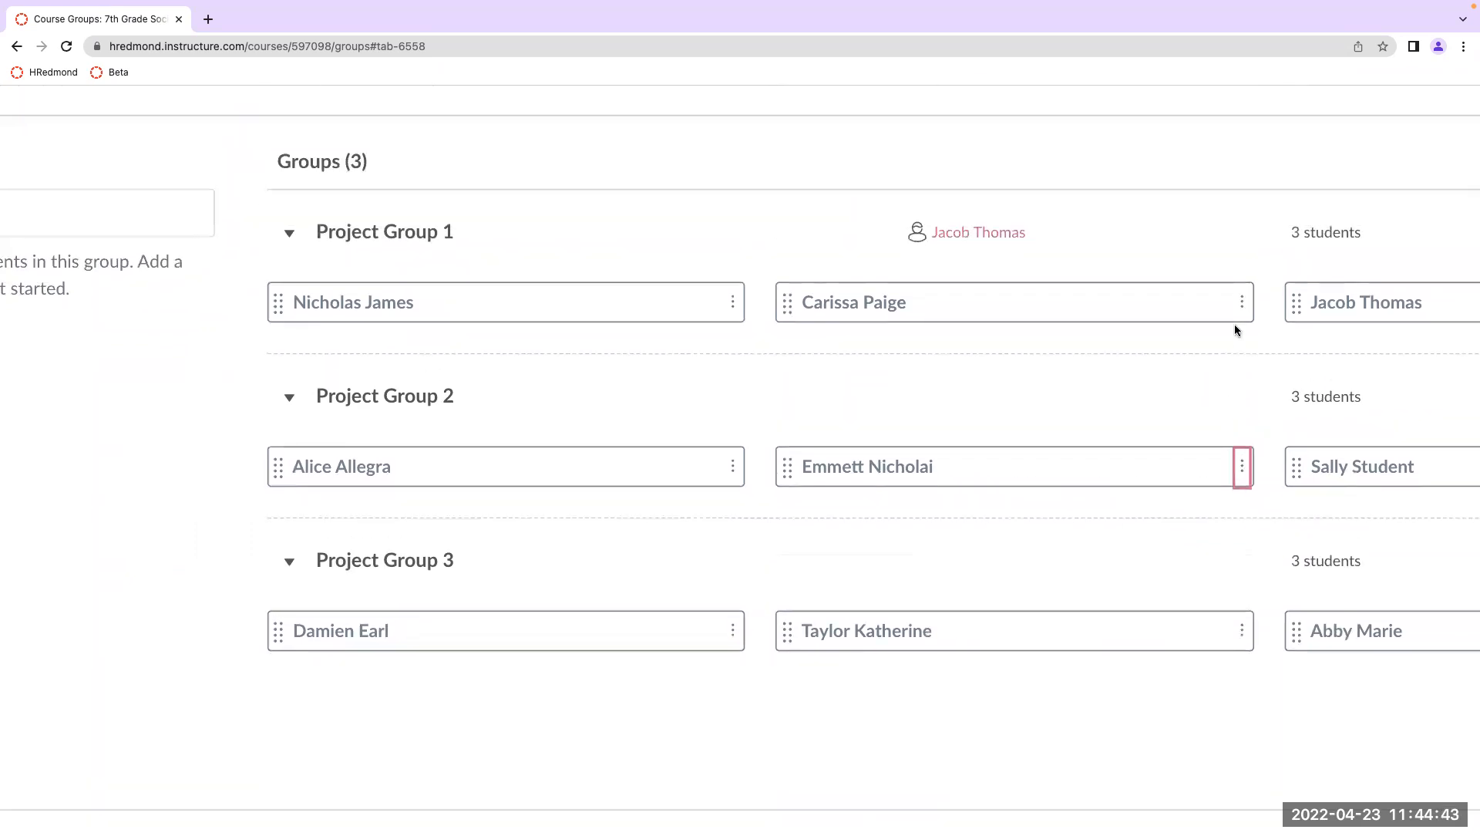
{"action": "left_click", "coordinate": [1241, 303]}
{"action": "left_click", "coordinate": [1219, 410]}
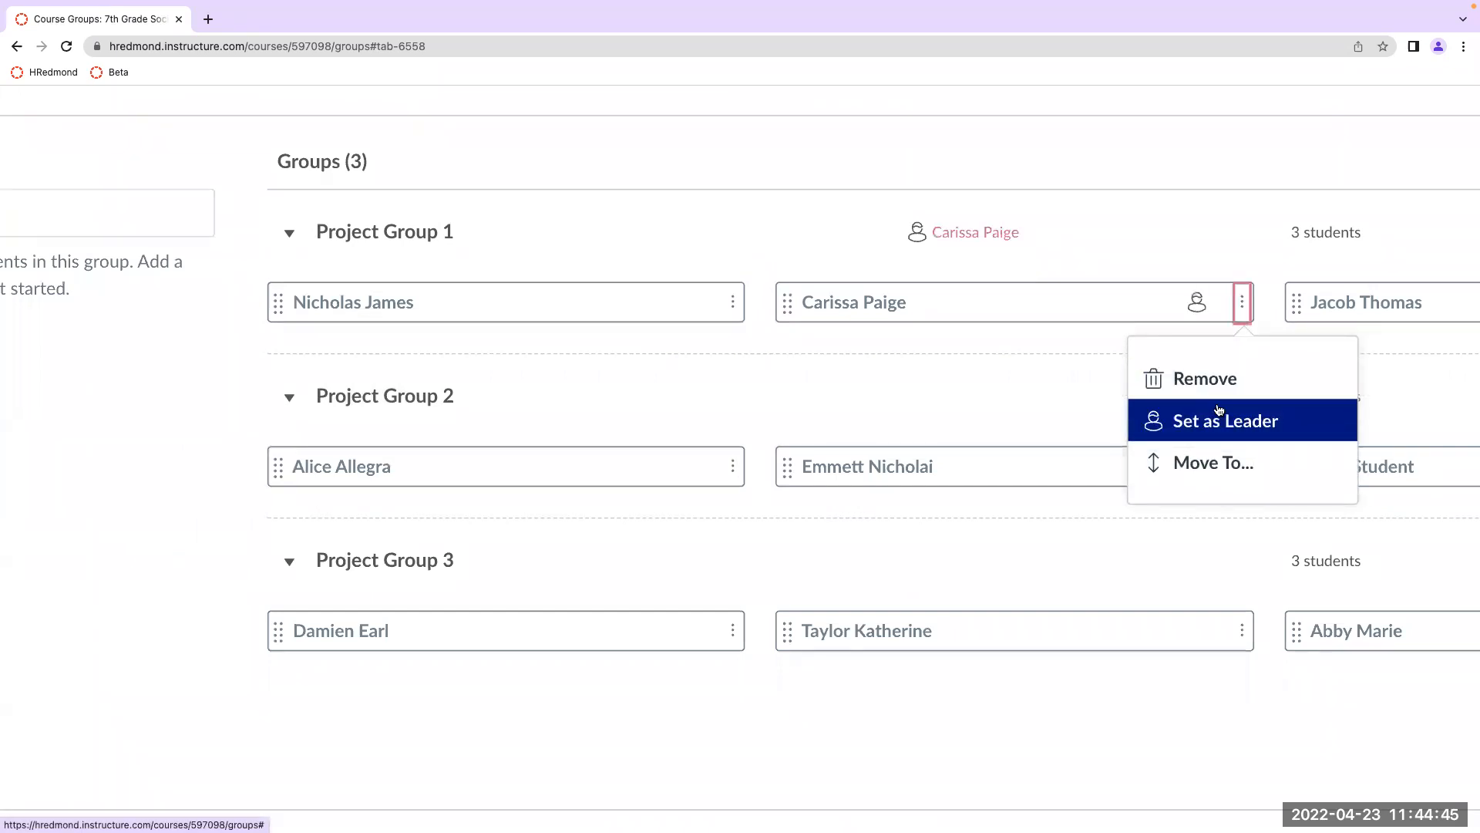
Step: Remove the leader role from Project Group 1's second student
{"action": "scroll", "coordinate": [1207, 414], "scroll_direction": "down", "scroll_amount": 5}
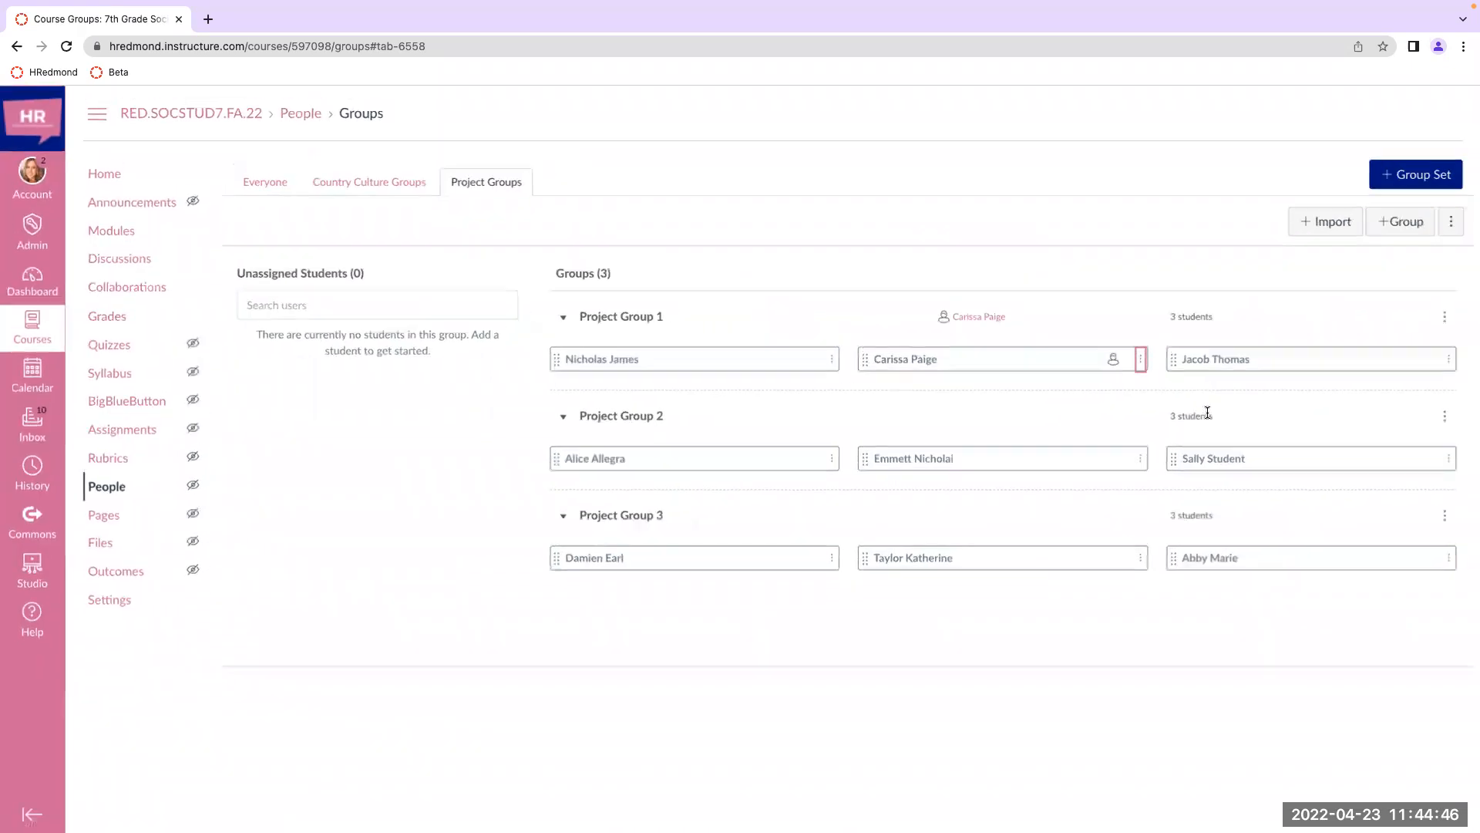
{"action": "left_click", "coordinate": [1136, 360]}
{"action": "left_click", "coordinate": [1138, 429]}
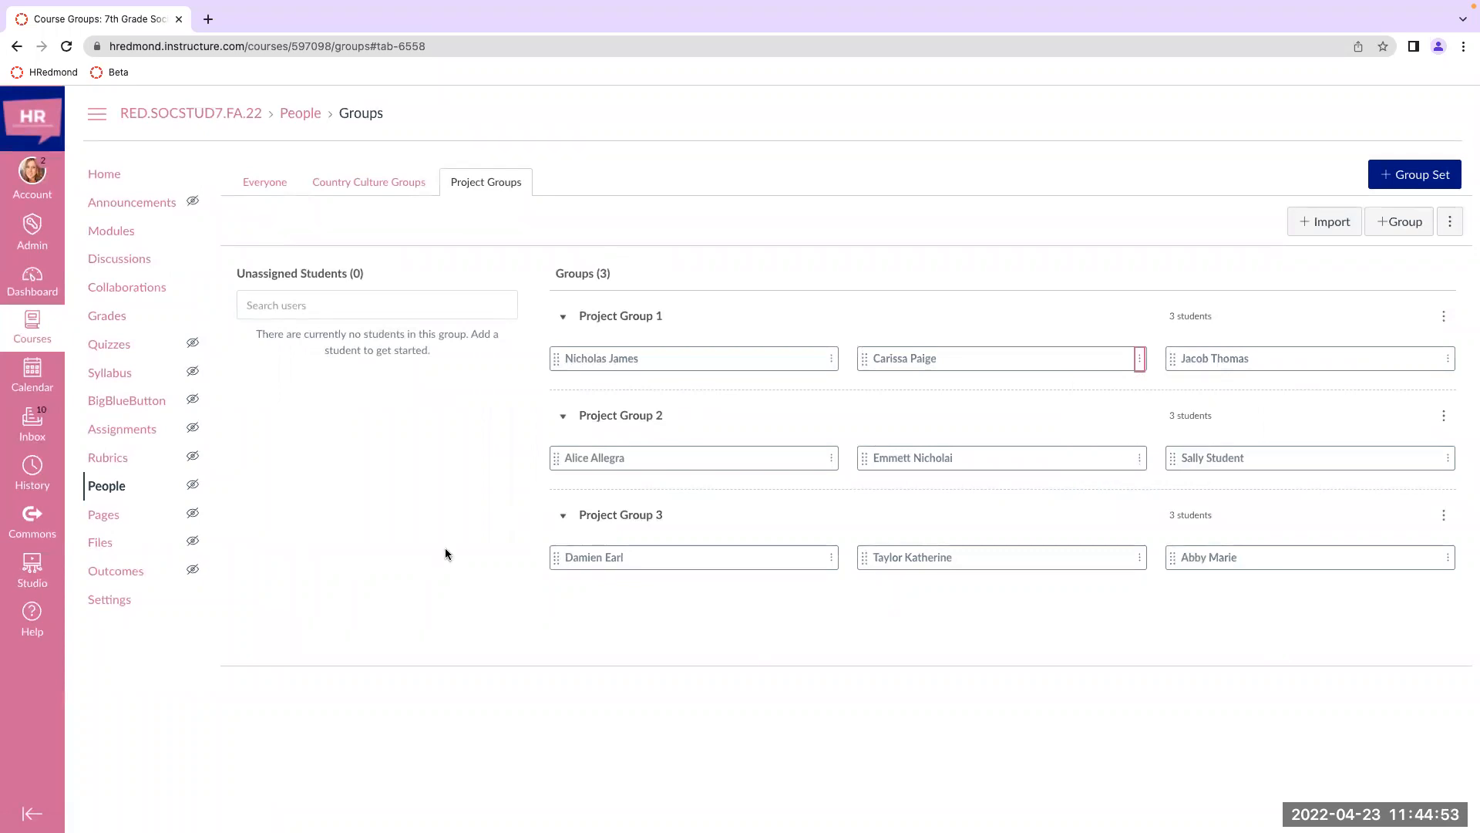
Step: Move Project Group 2's first student to Unassigned Students and back into Project Group 2
{"action": "left_click_drag", "start_coordinate": [563, 461], "coordinate": [247, 330]}
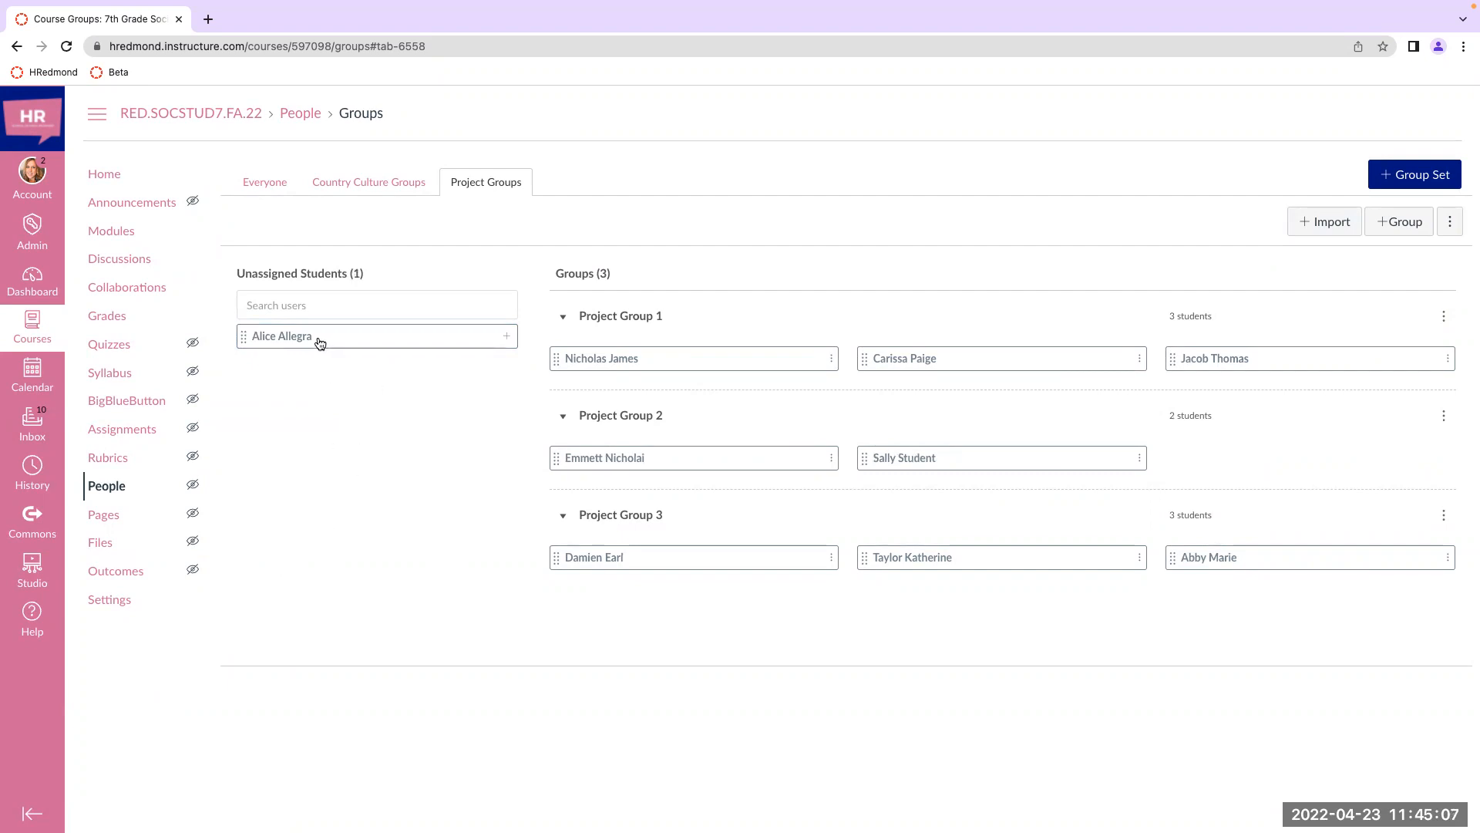
{"action": "left_click_drag", "start_coordinate": [320, 343], "coordinate": [1252, 446]}
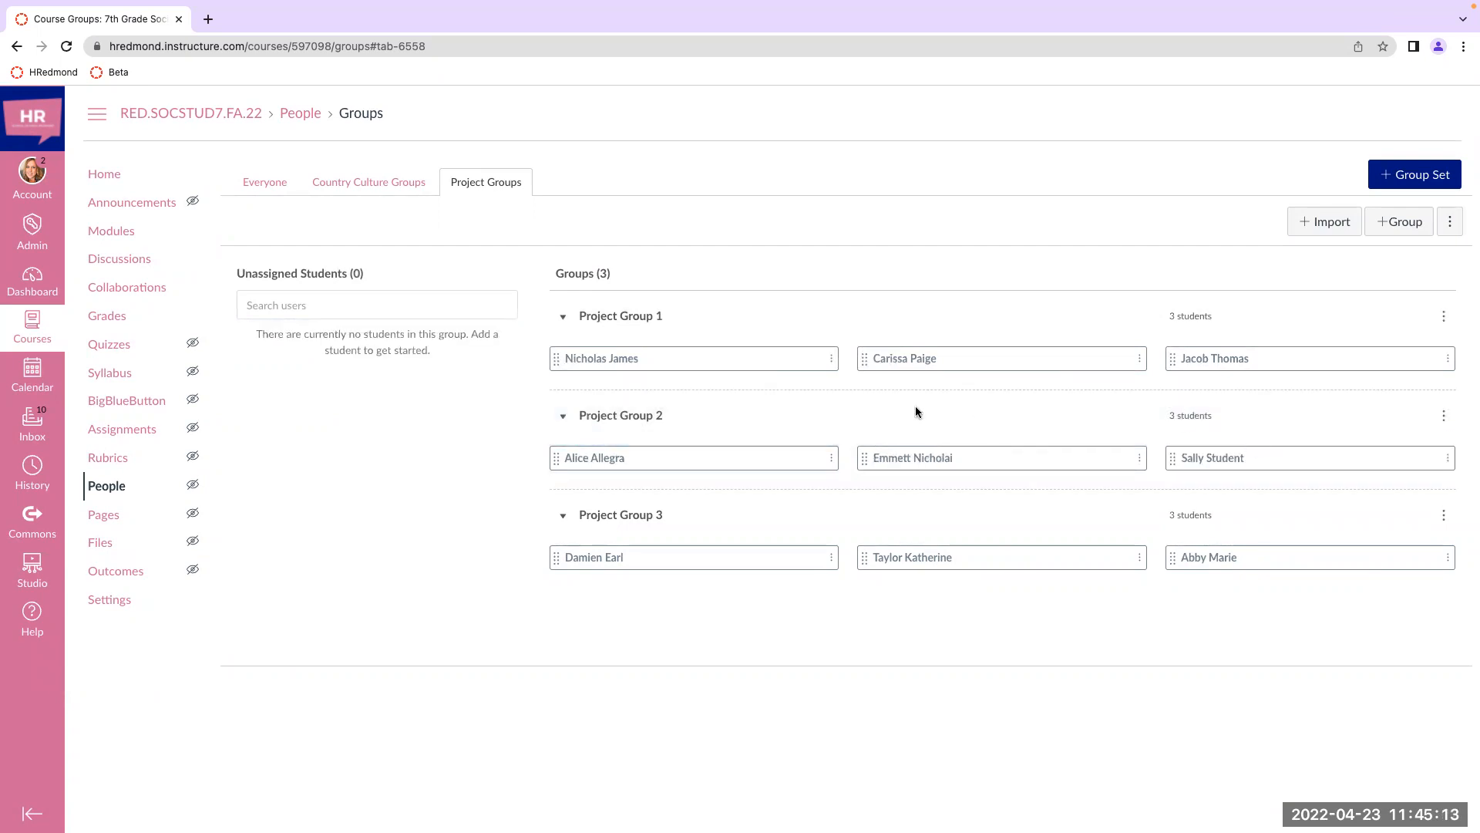
{"action": "scroll", "coordinate": [916, 412], "scroll_direction": "up", "scroll_amount": 3}
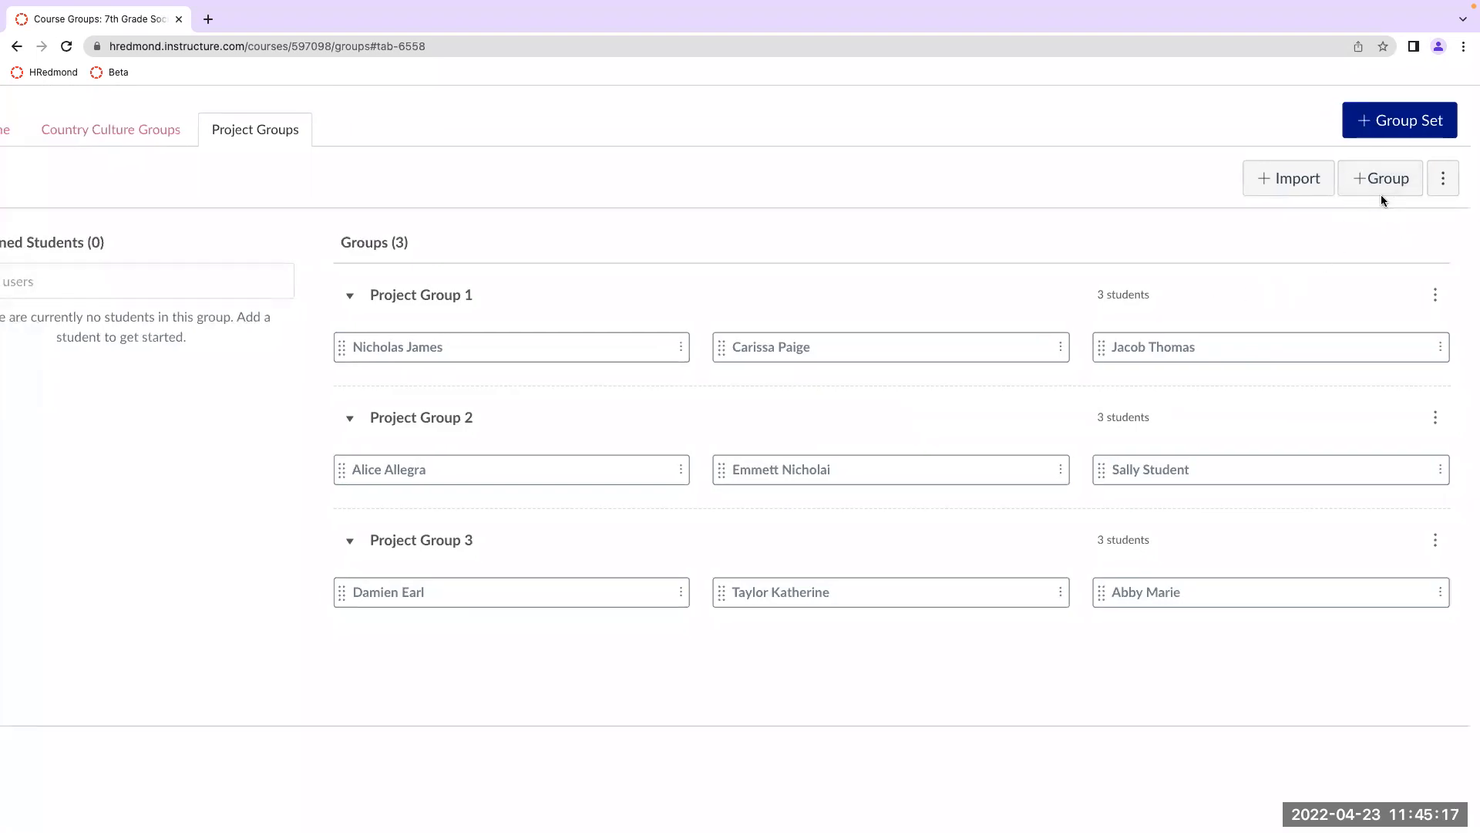
{"action": "left_click", "coordinate": [1385, 182]}
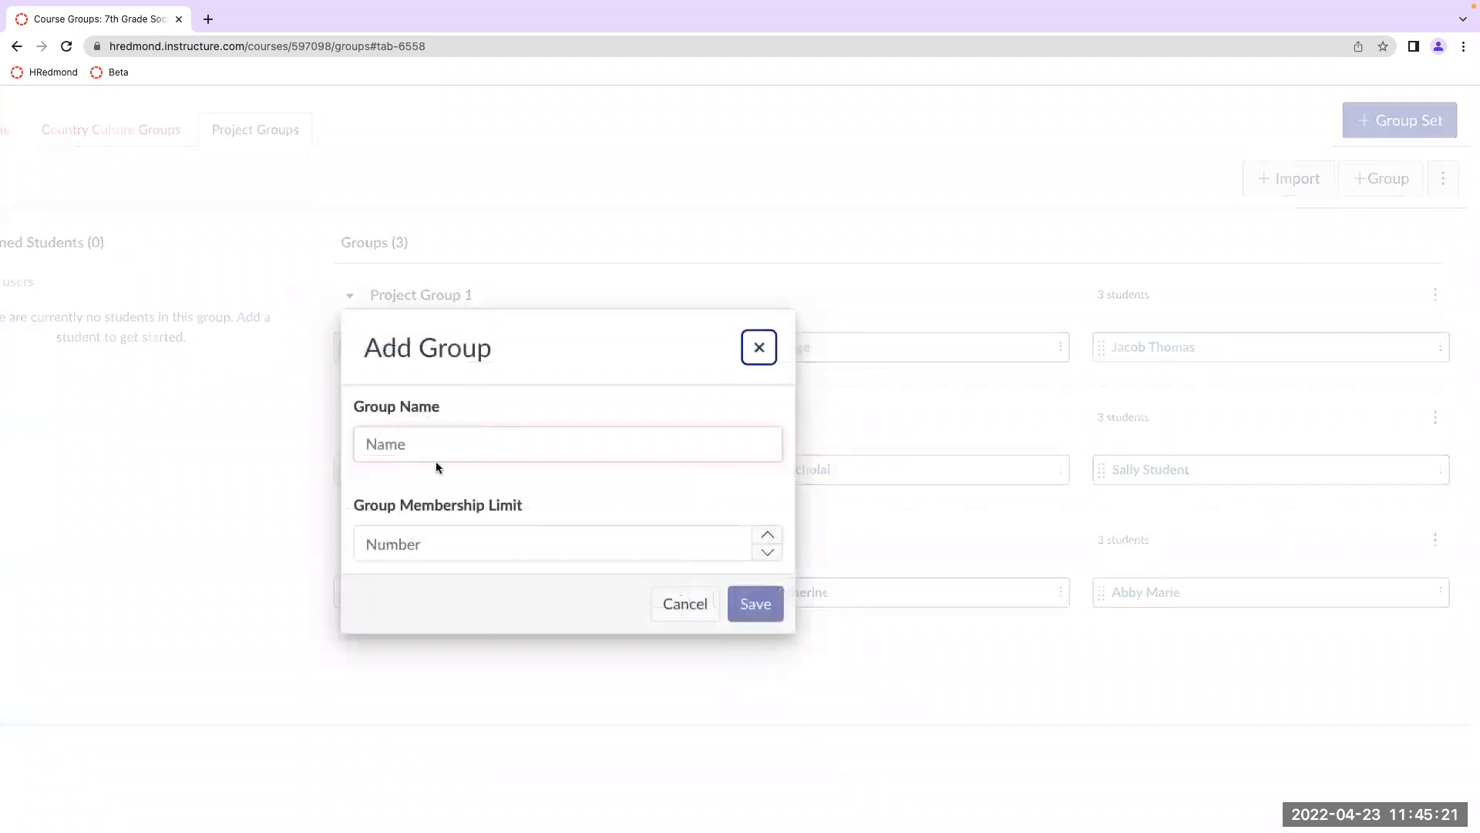
{"action": "left_click", "coordinate": [676, 604]}
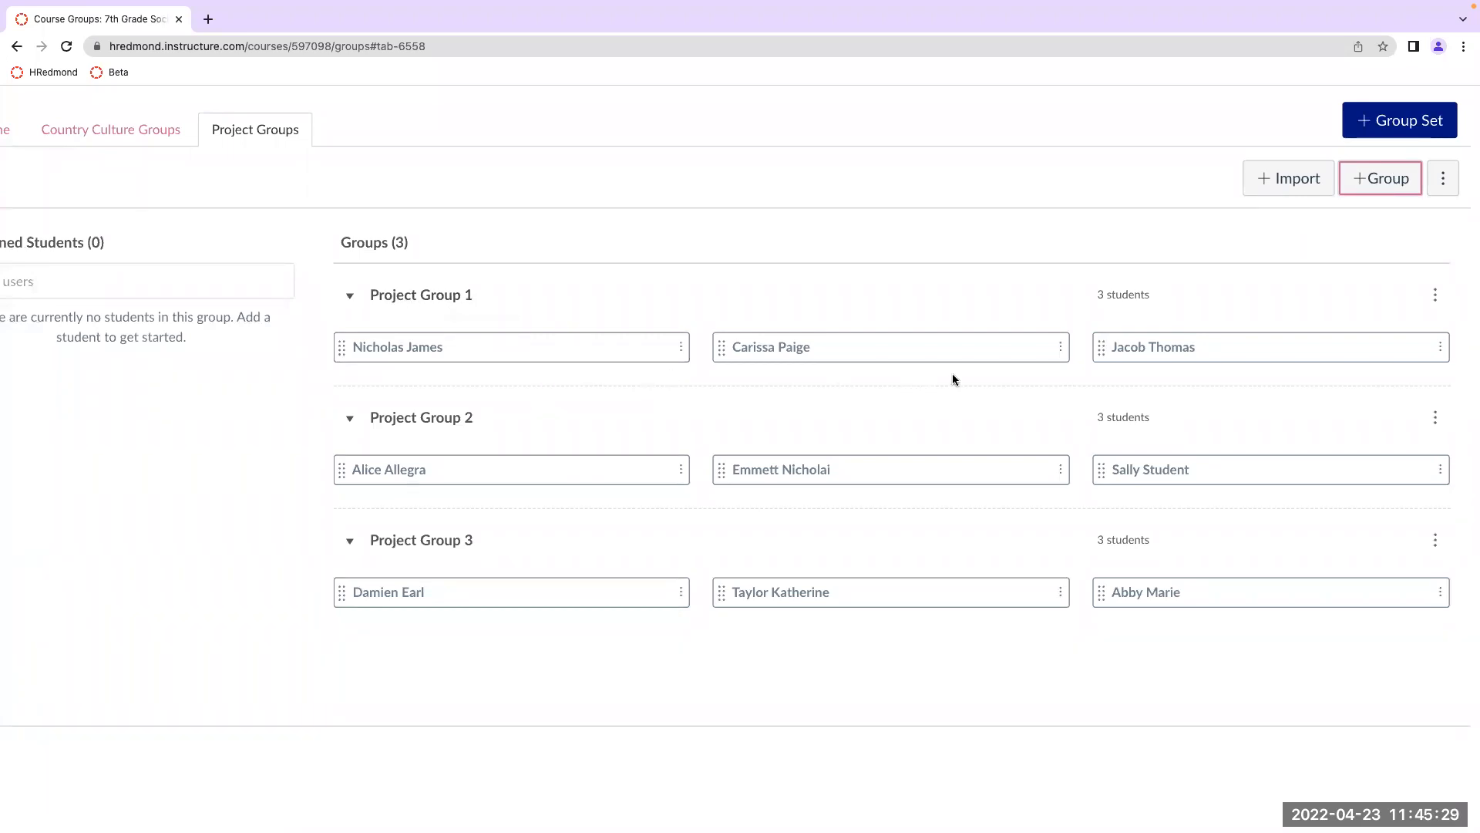
Step: Rename Project Group 1 as Great Project Group and save the change
{"action": "left_click", "coordinate": [1432, 303]}
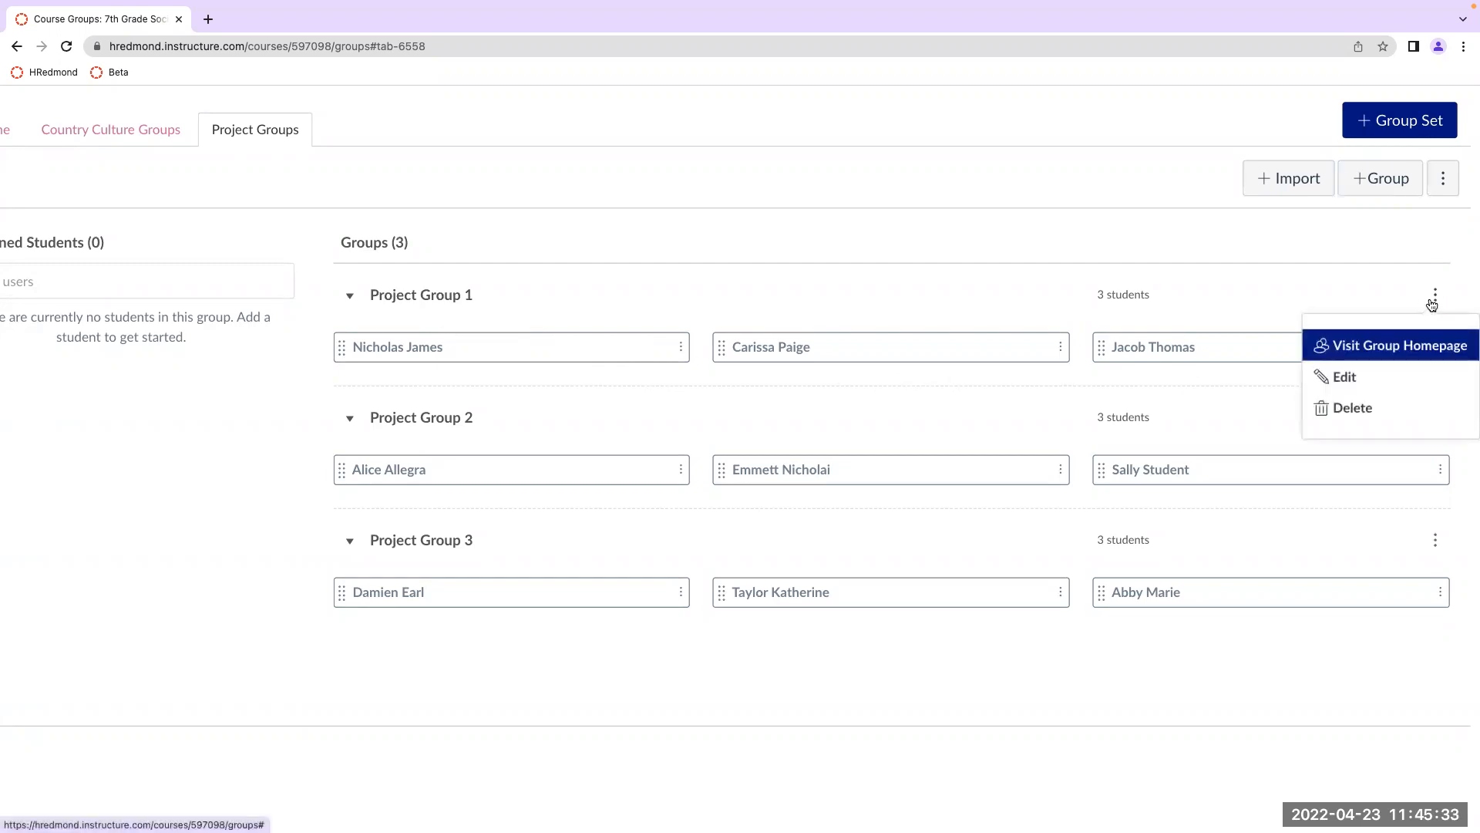
{"action": "left_click", "coordinate": [1342, 377]}
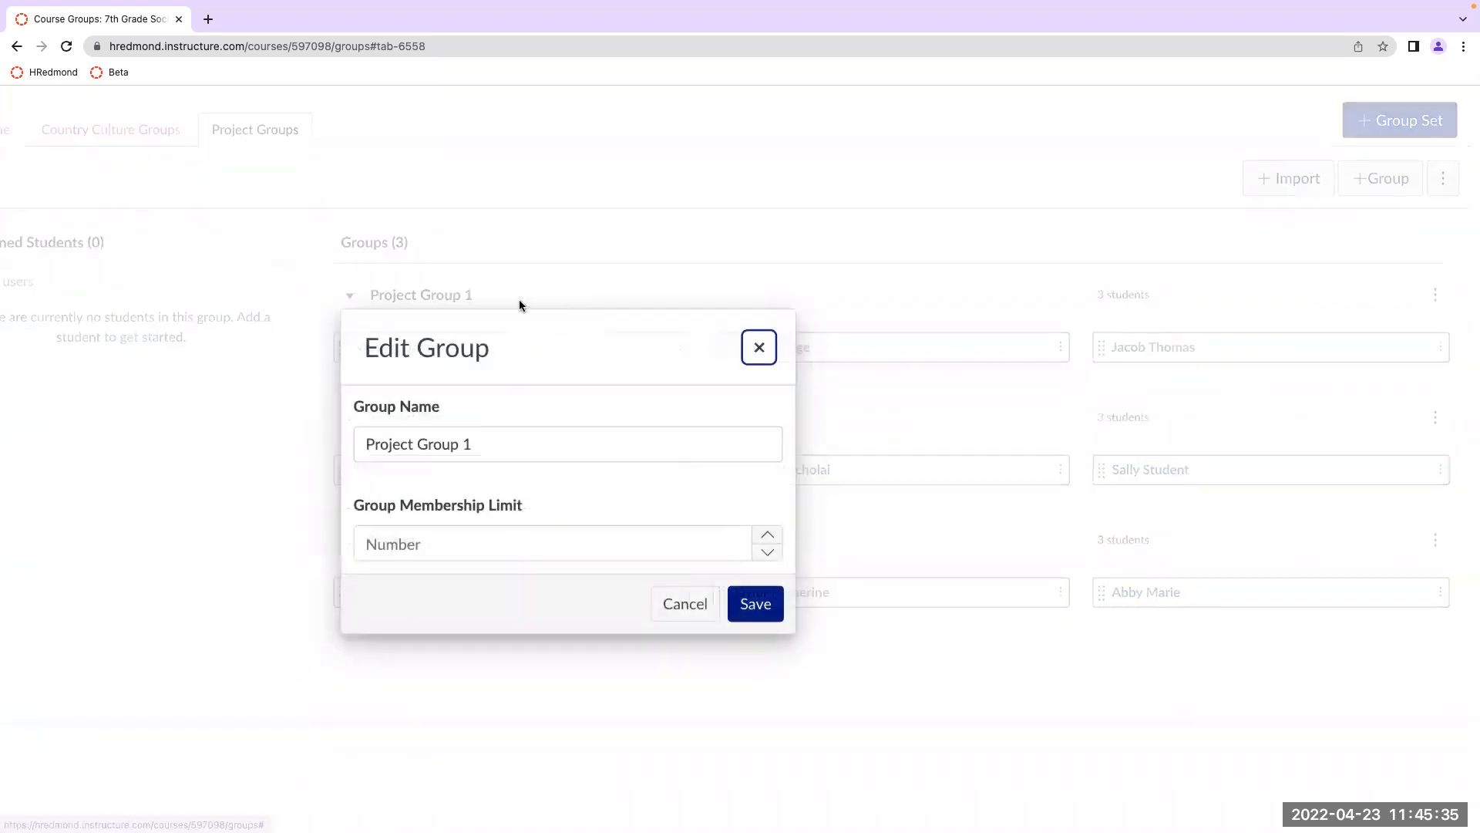
{"action": "triple_click", "coordinate": [486, 447]}
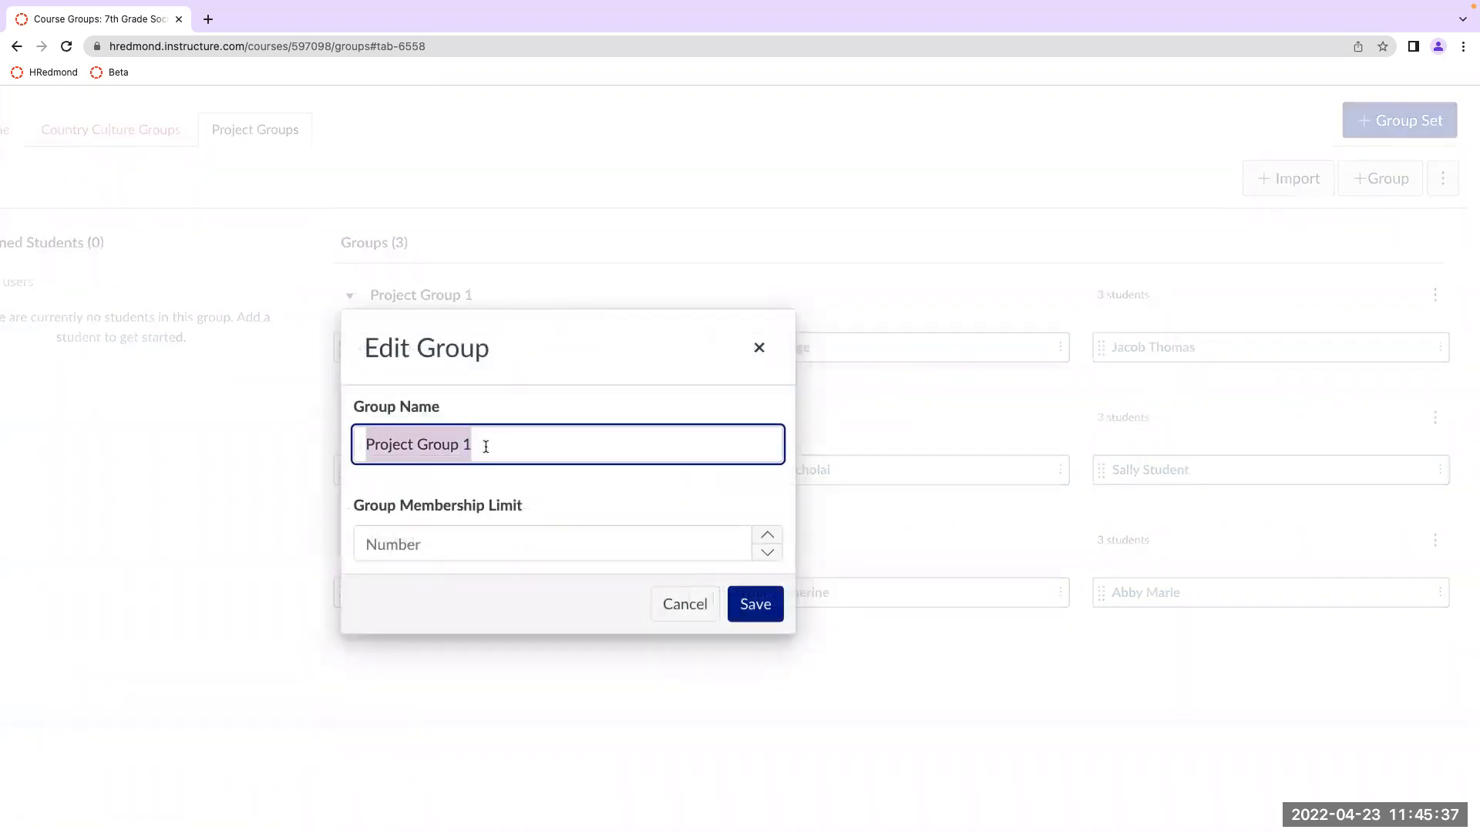
{"action": "type", "text": "Great Proj"}
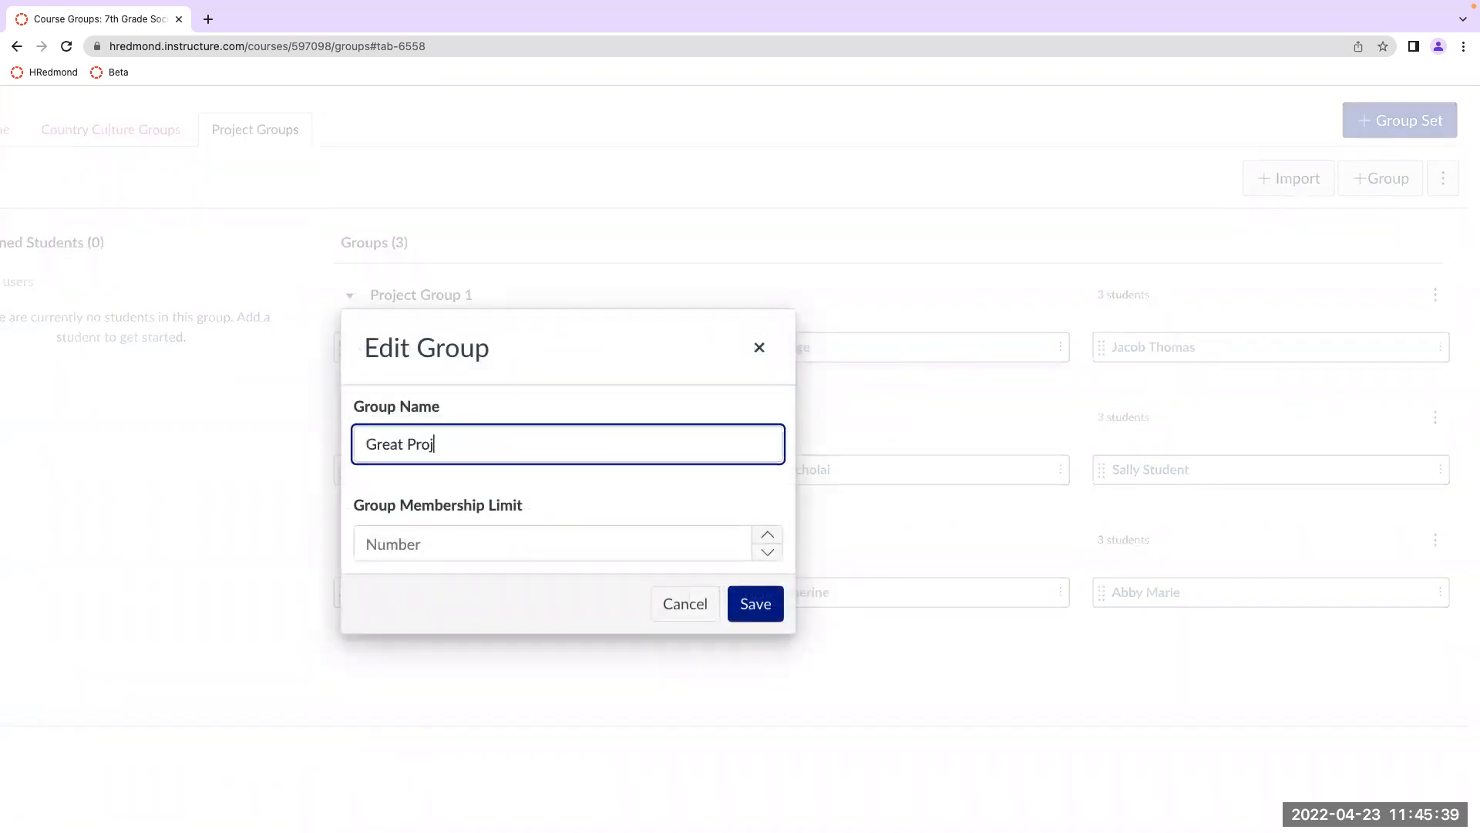
{"action": "type", "text": "ect Group"}
{"action": "left_click", "coordinate": [733, 603]}
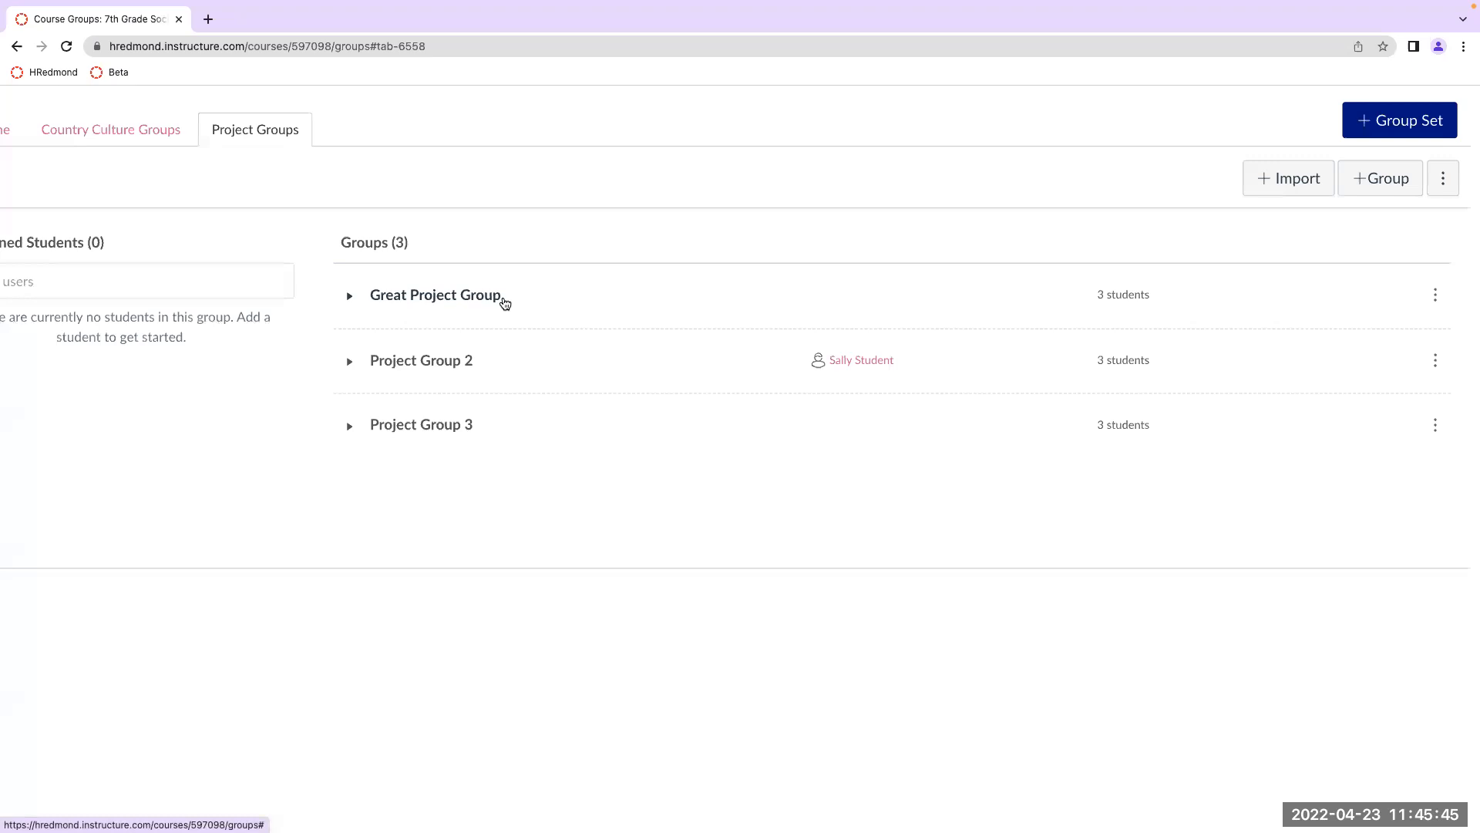
Step: Expand Project Group 2, remove its third student as leader, and collapse the group again
{"action": "left_click", "coordinate": [349, 361]}
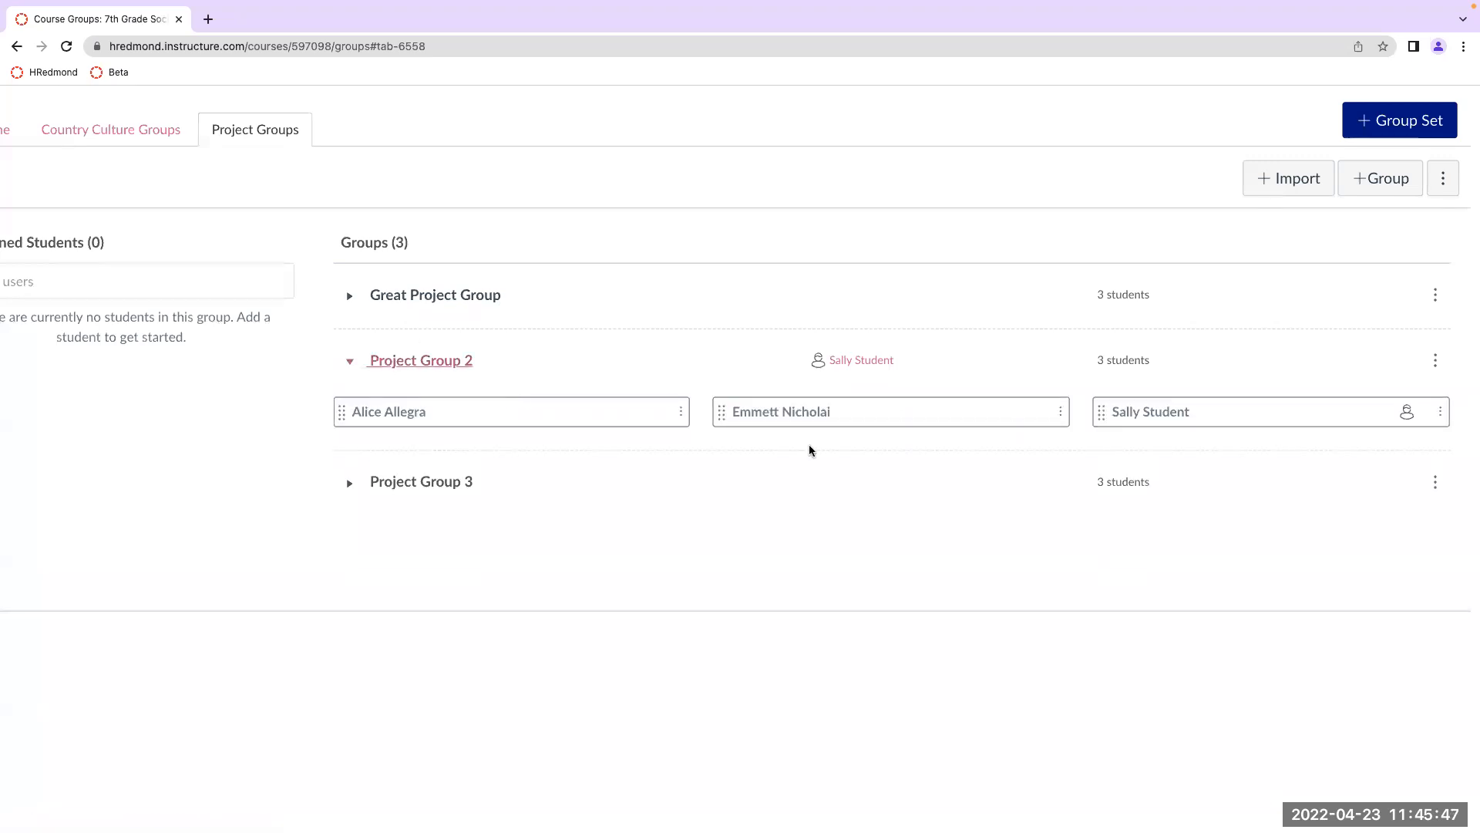
{"action": "left_click", "coordinate": [1440, 414]}
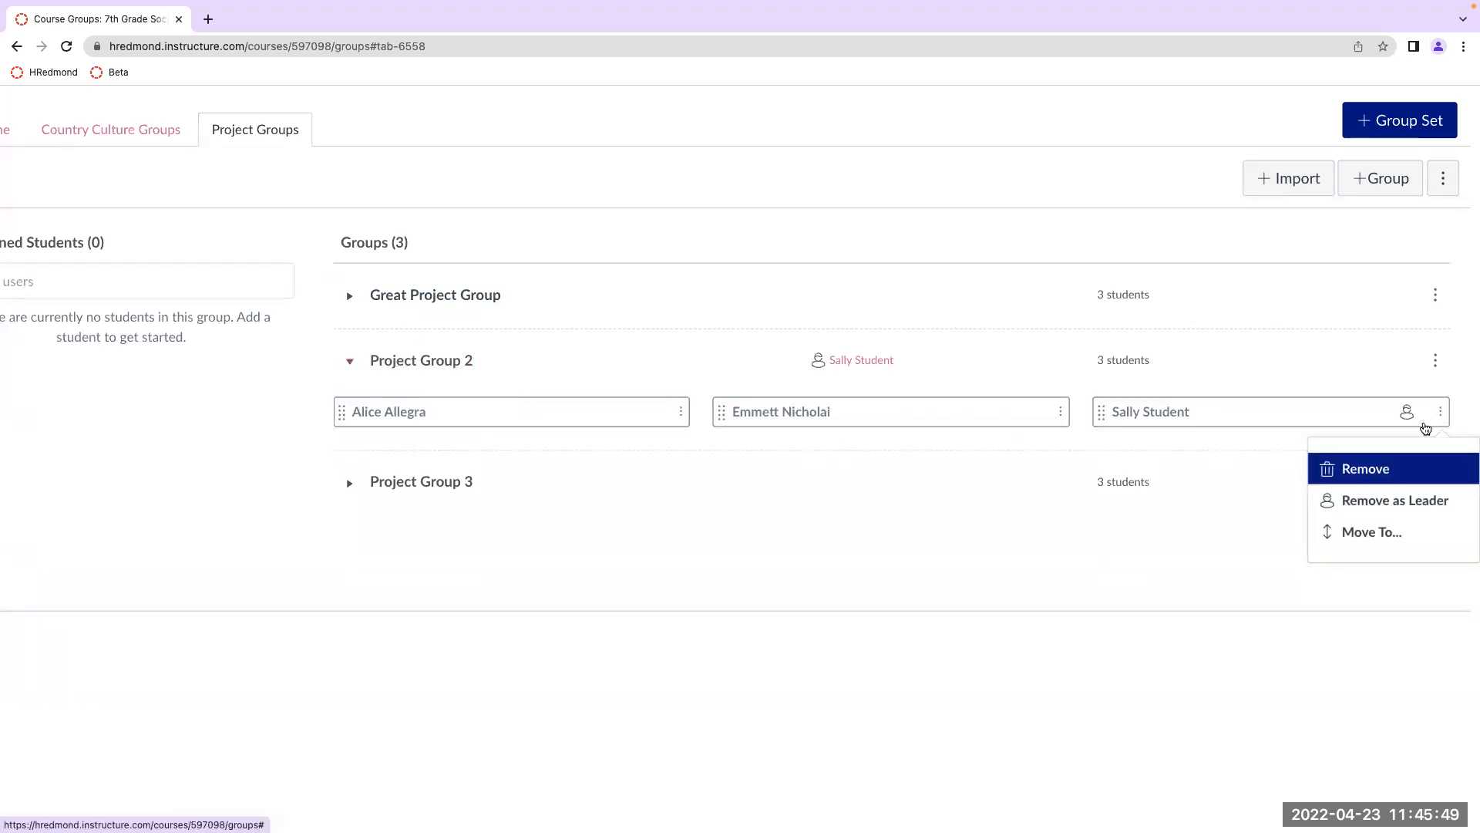
{"action": "left_click", "coordinate": [1359, 501]}
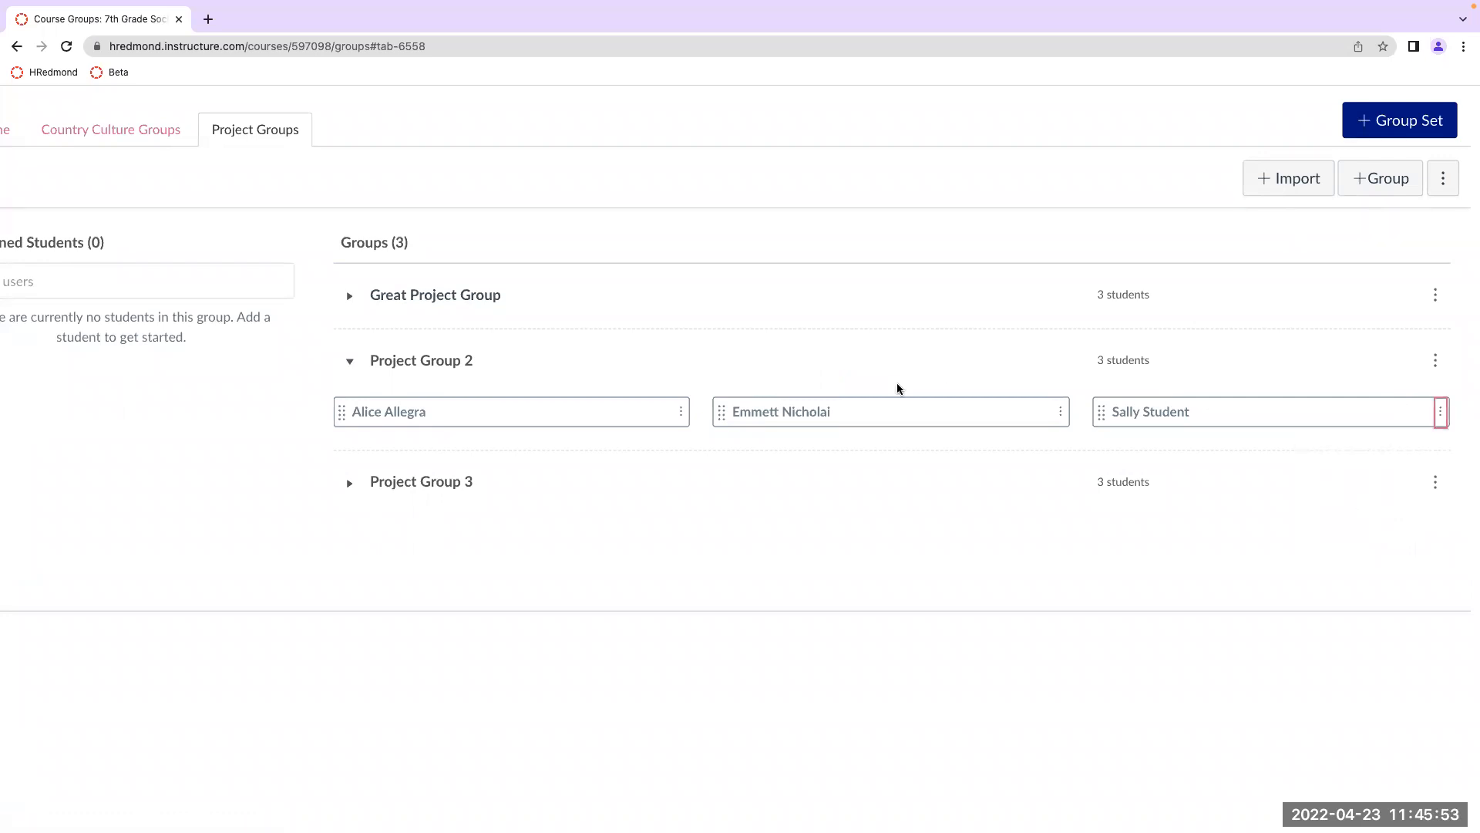
{"action": "left_click", "coordinate": [348, 371]}
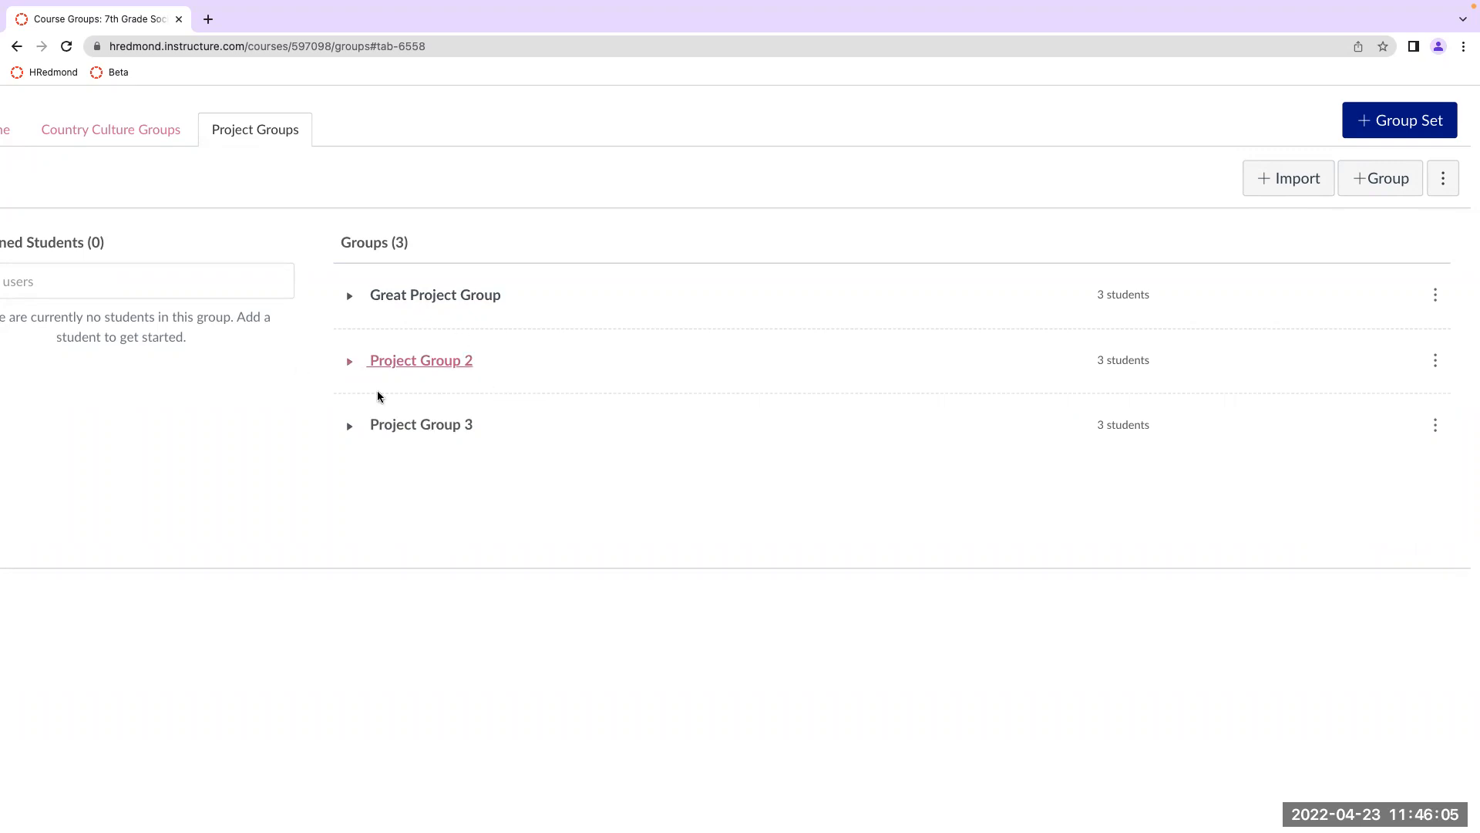
Step: Switch to the Country Culture Groups set and expand China, France and Spain to show their members
{"action": "scroll", "coordinate": [377, 394], "scroll_direction": "left", "scroll_amount": 5}
{"action": "scroll", "coordinate": [377, 397], "scroll_direction": "left", "scroll_amount": 3}
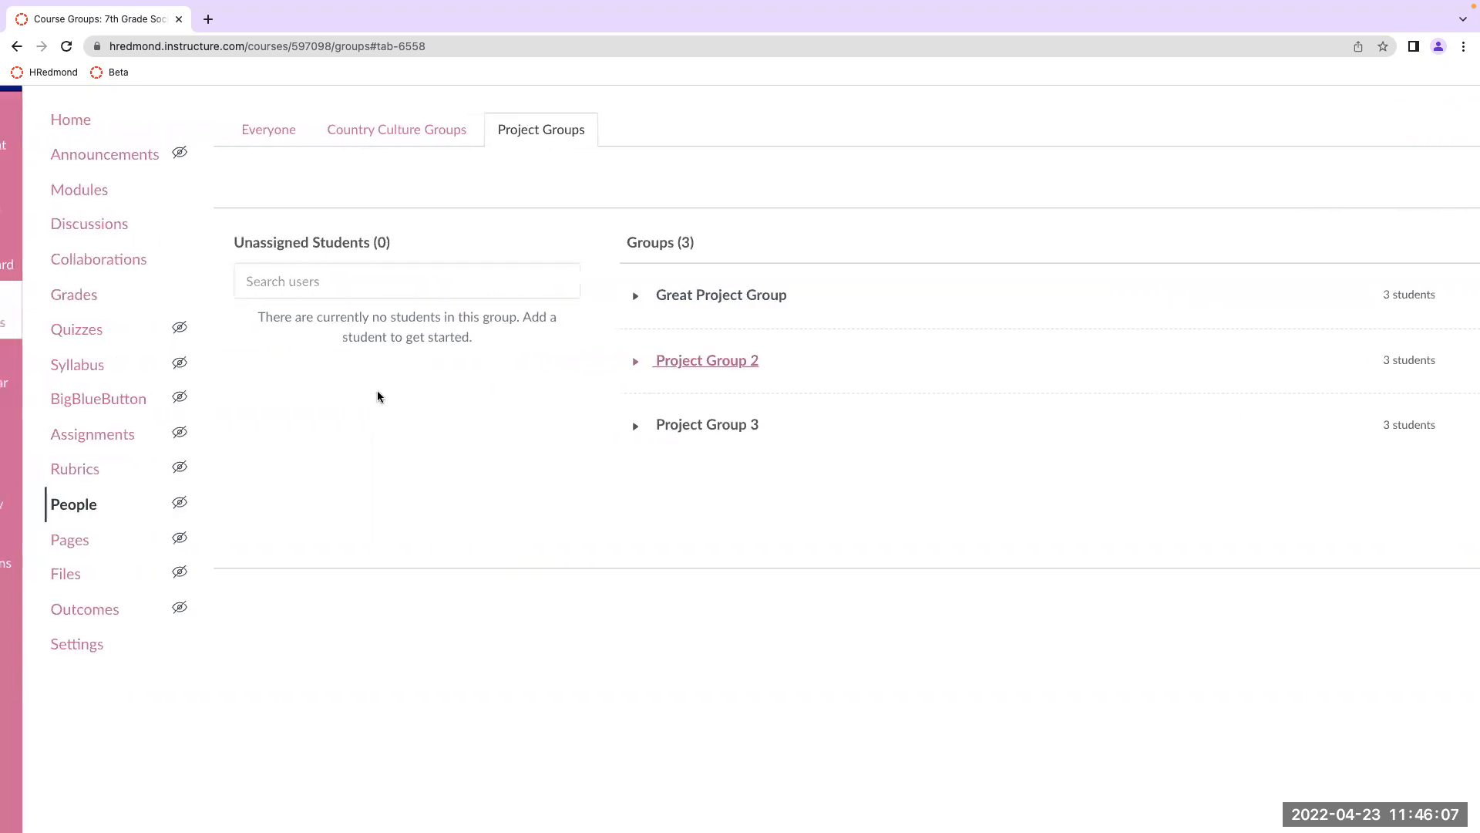
{"action": "left_click", "coordinate": [416, 136]}
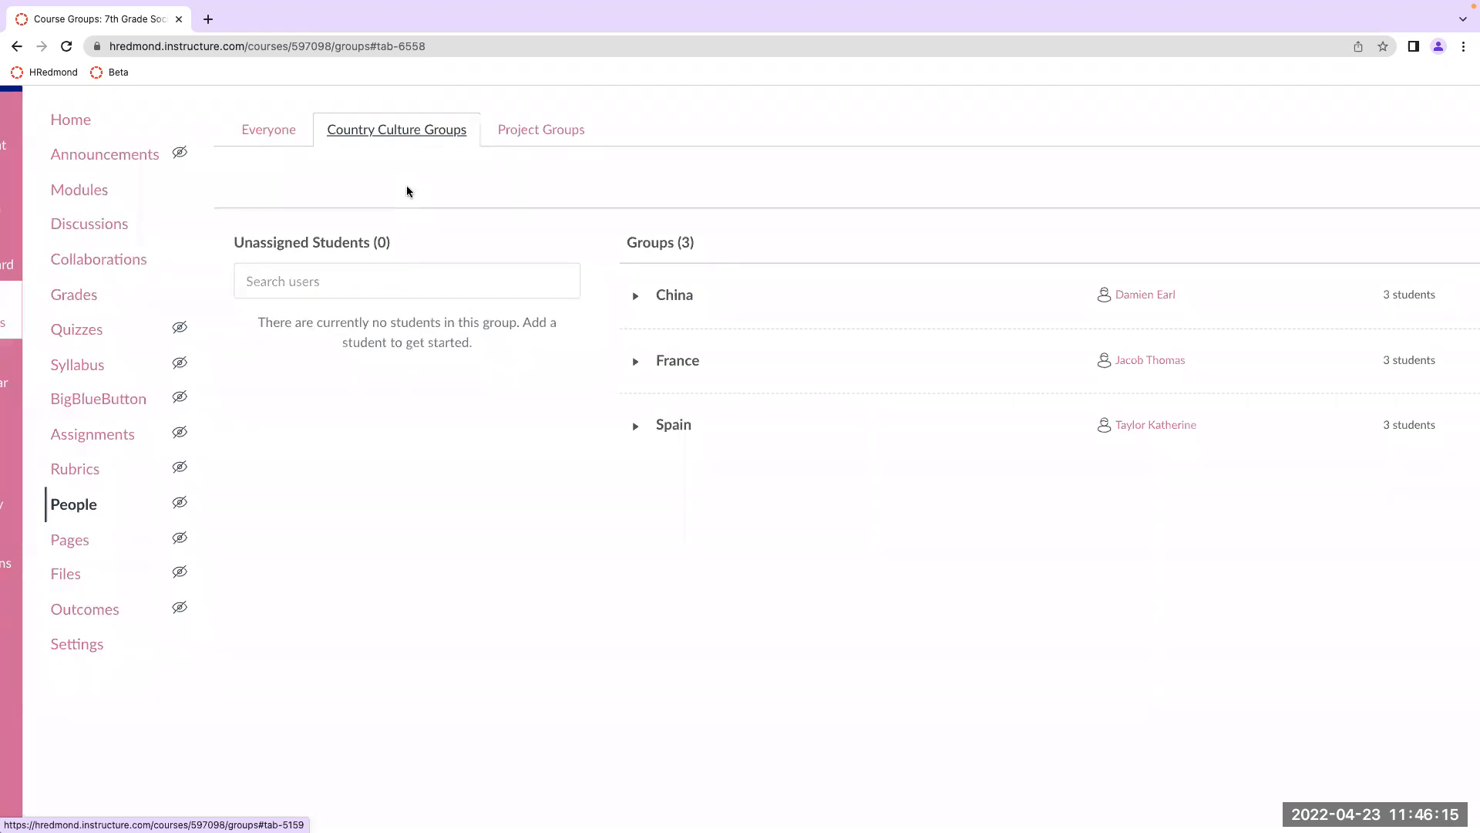
{"action": "scroll", "coordinate": [407, 191], "scroll_direction": "right", "scroll_amount": 6}
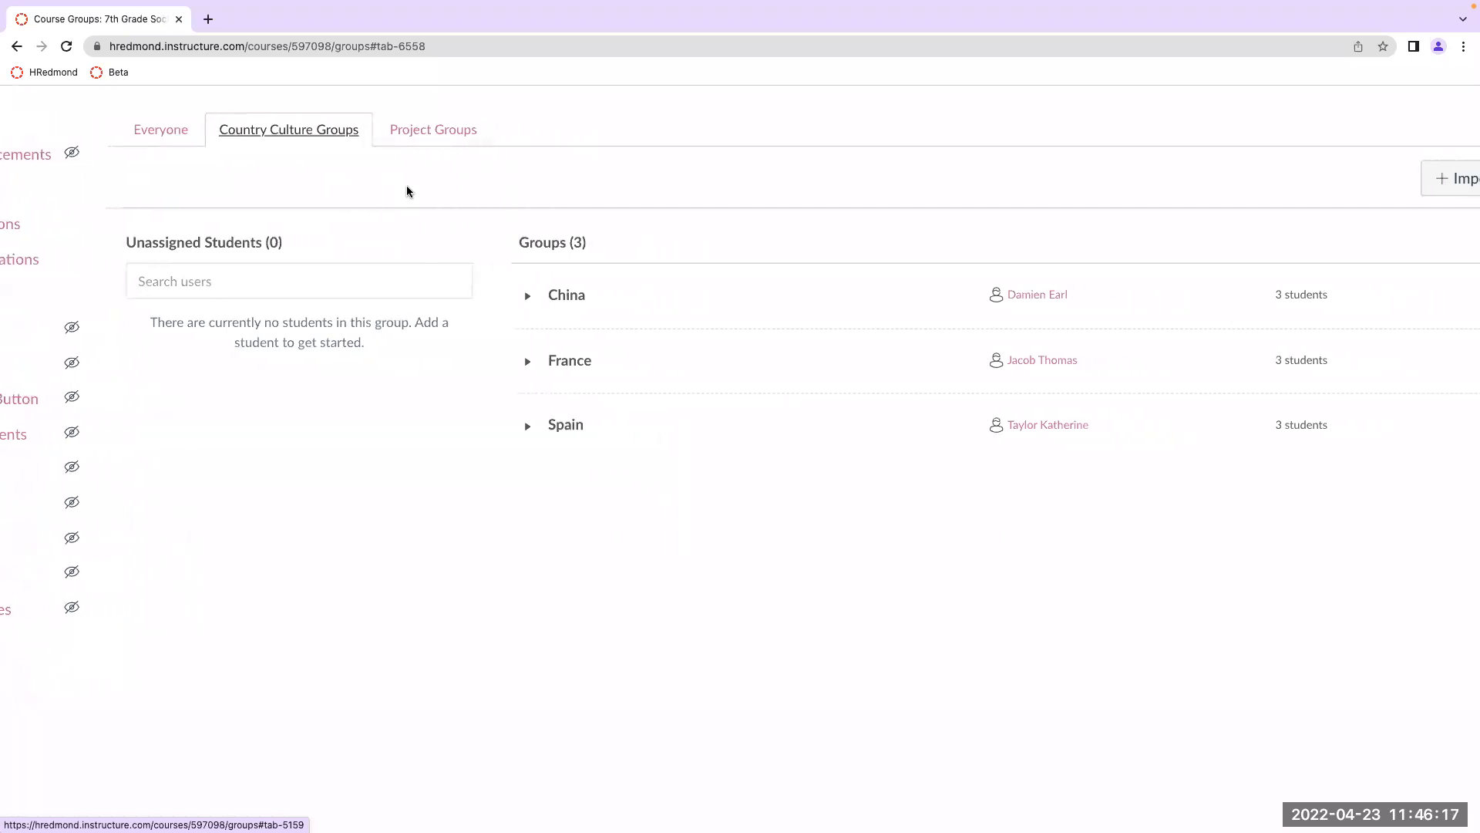
{"action": "scroll", "coordinate": [407, 191], "scroll_direction": "left", "scroll_amount": 1}
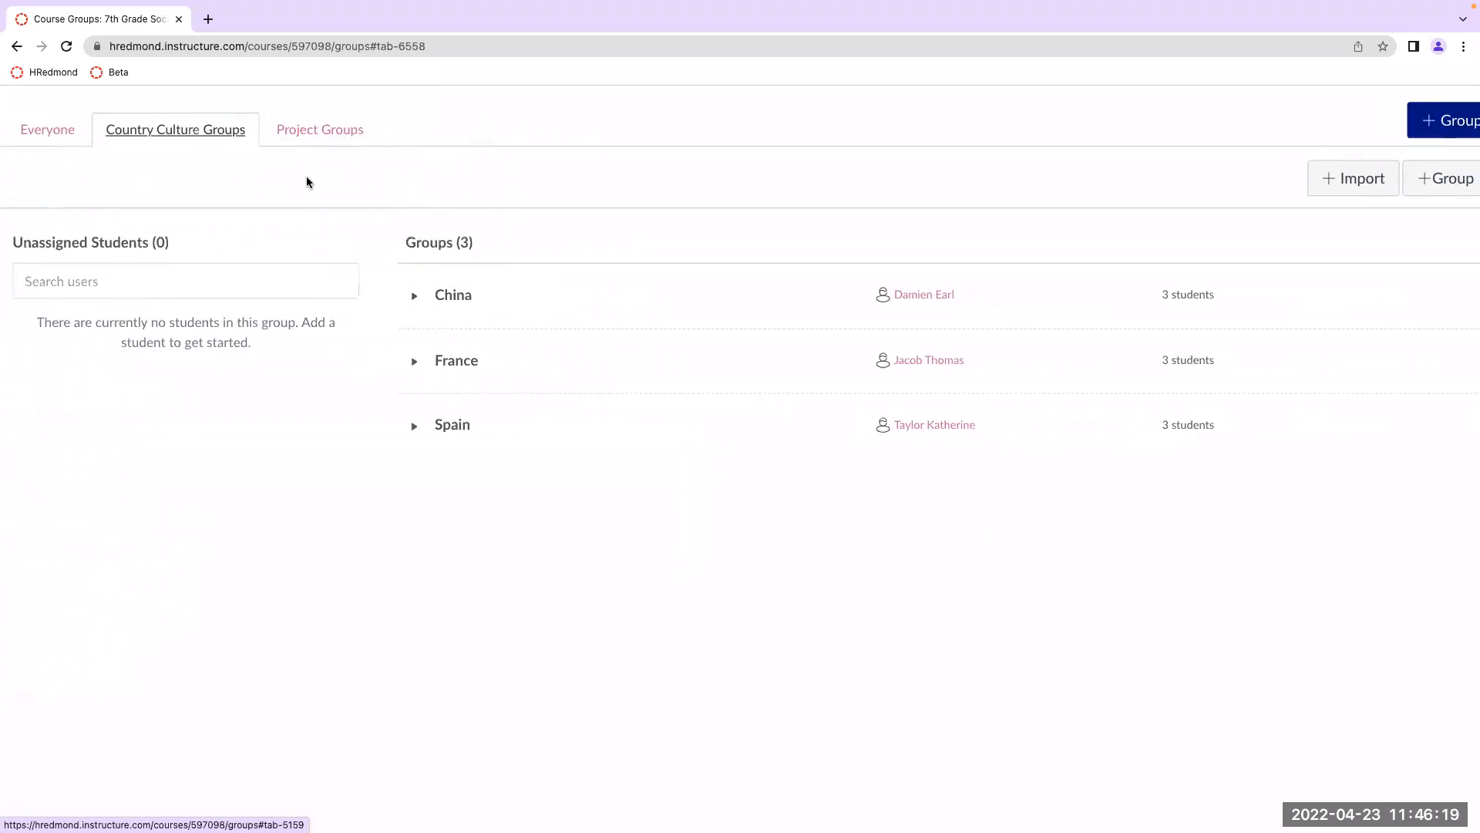
{"action": "scroll", "coordinate": [637, 409], "scroll_direction": "right", "scroll_amount": 2}
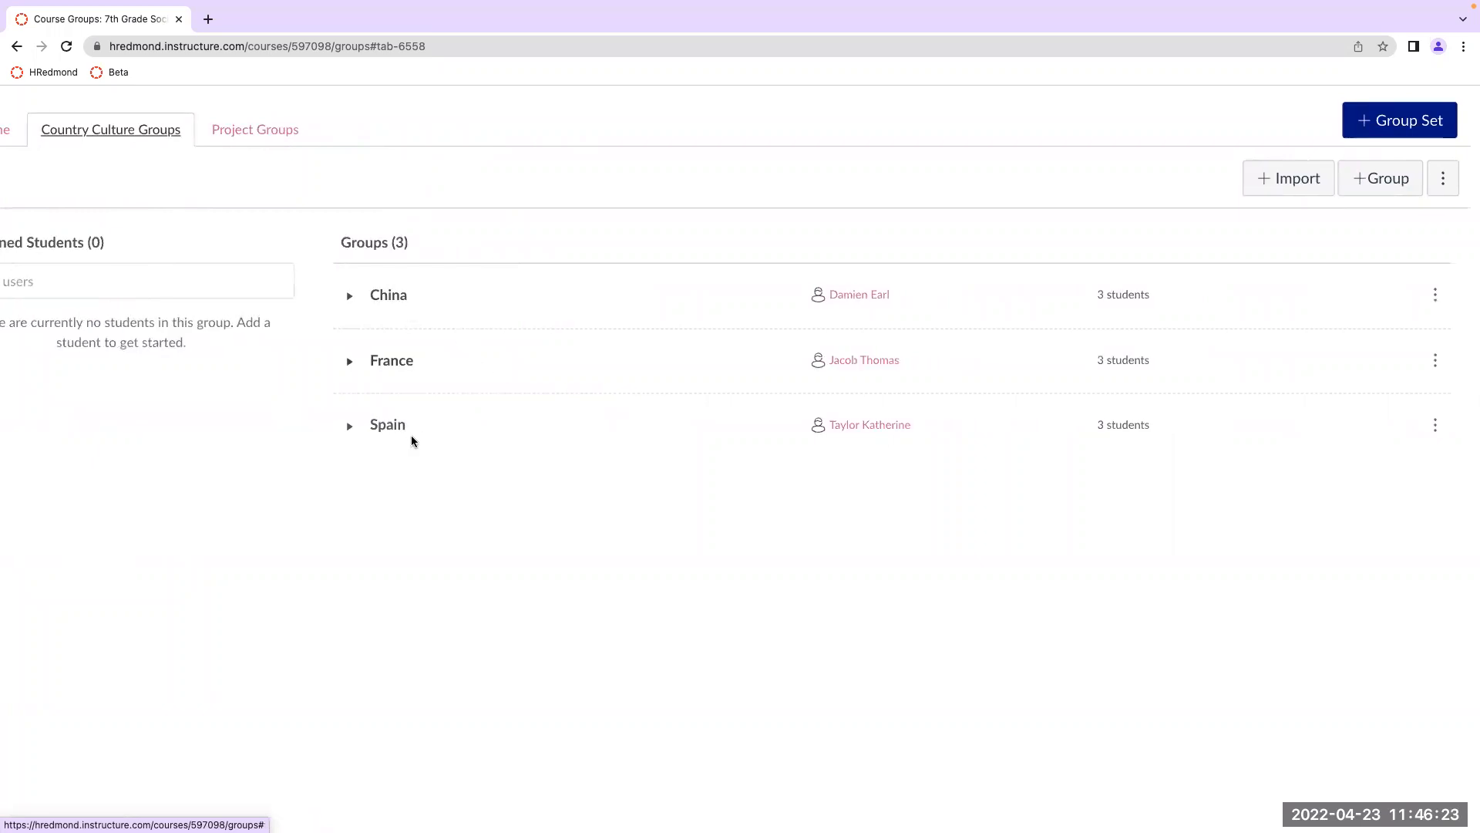
{"action": "left_click", "coordinate": [347, 293]}
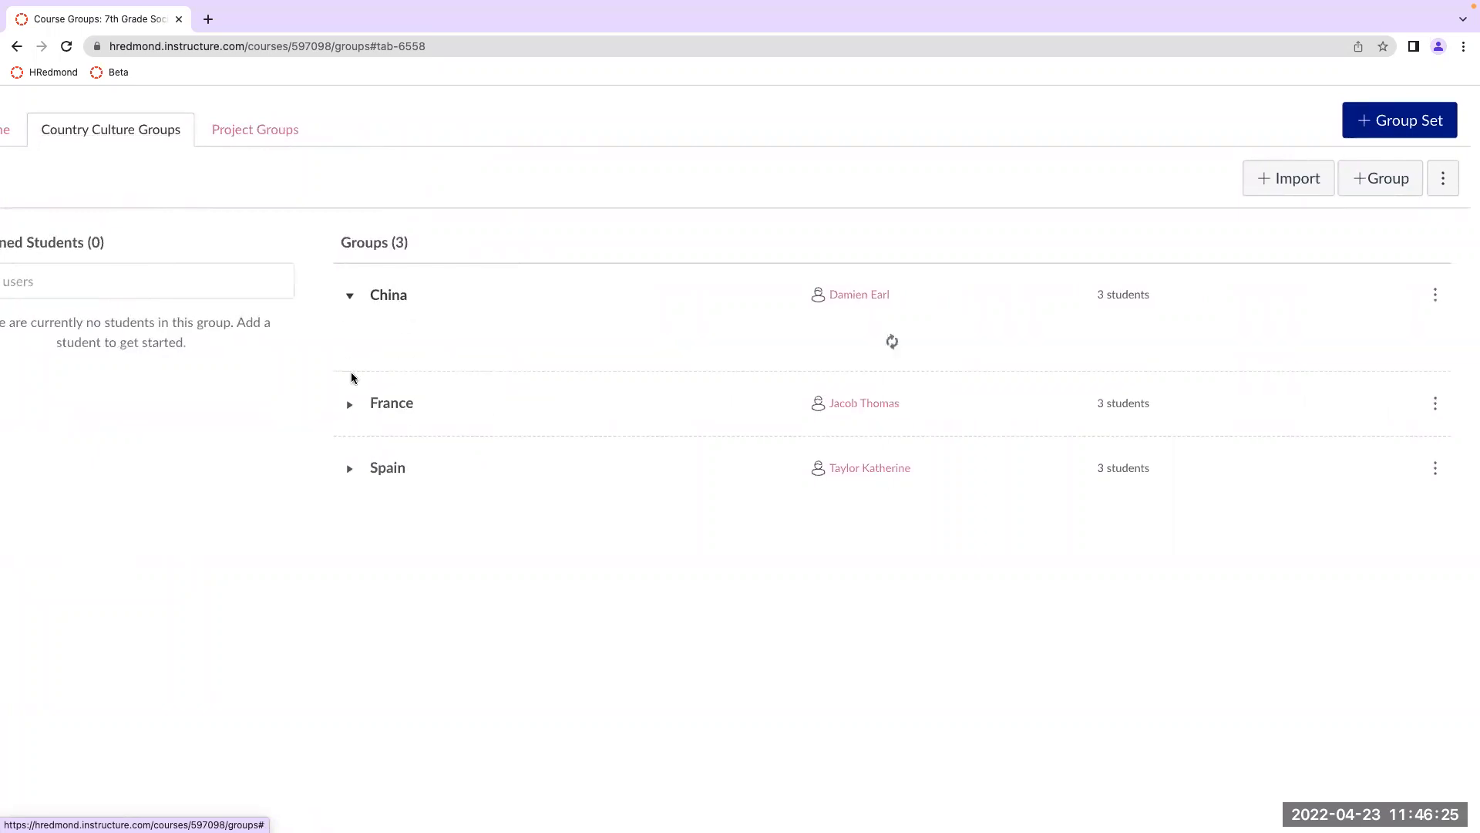
{"action": "left_click", "coordinate": [354, 420]}
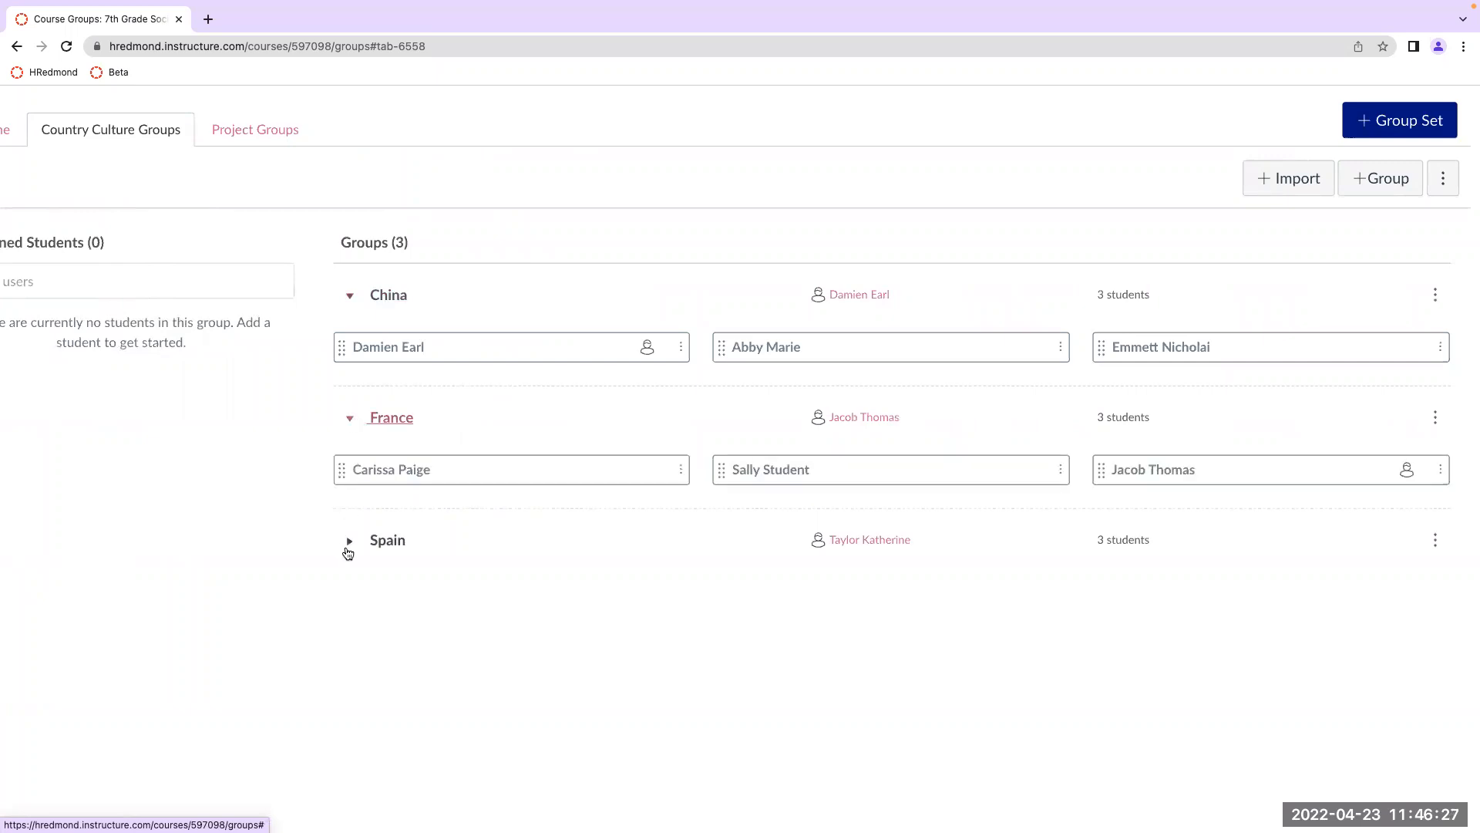
{"action": "left_click", "coordinate": [347, 546]}
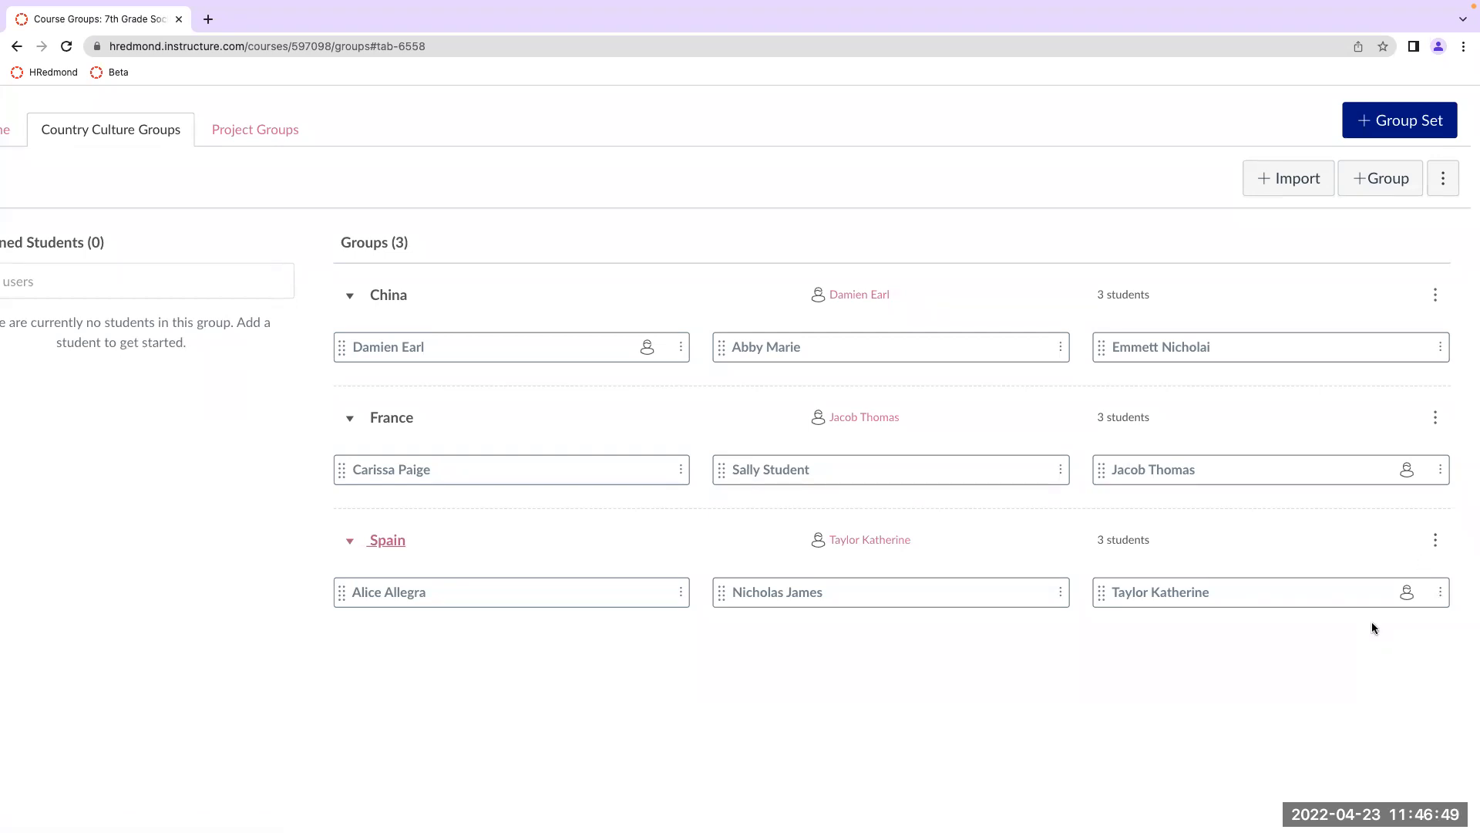
Step: Visit the group homepage of the Spain group in the Country Culture Groups set
{"action": "scroll", "coordinate": [1372, 622], "scroll_direction": "up", "scroll_amount": 5}
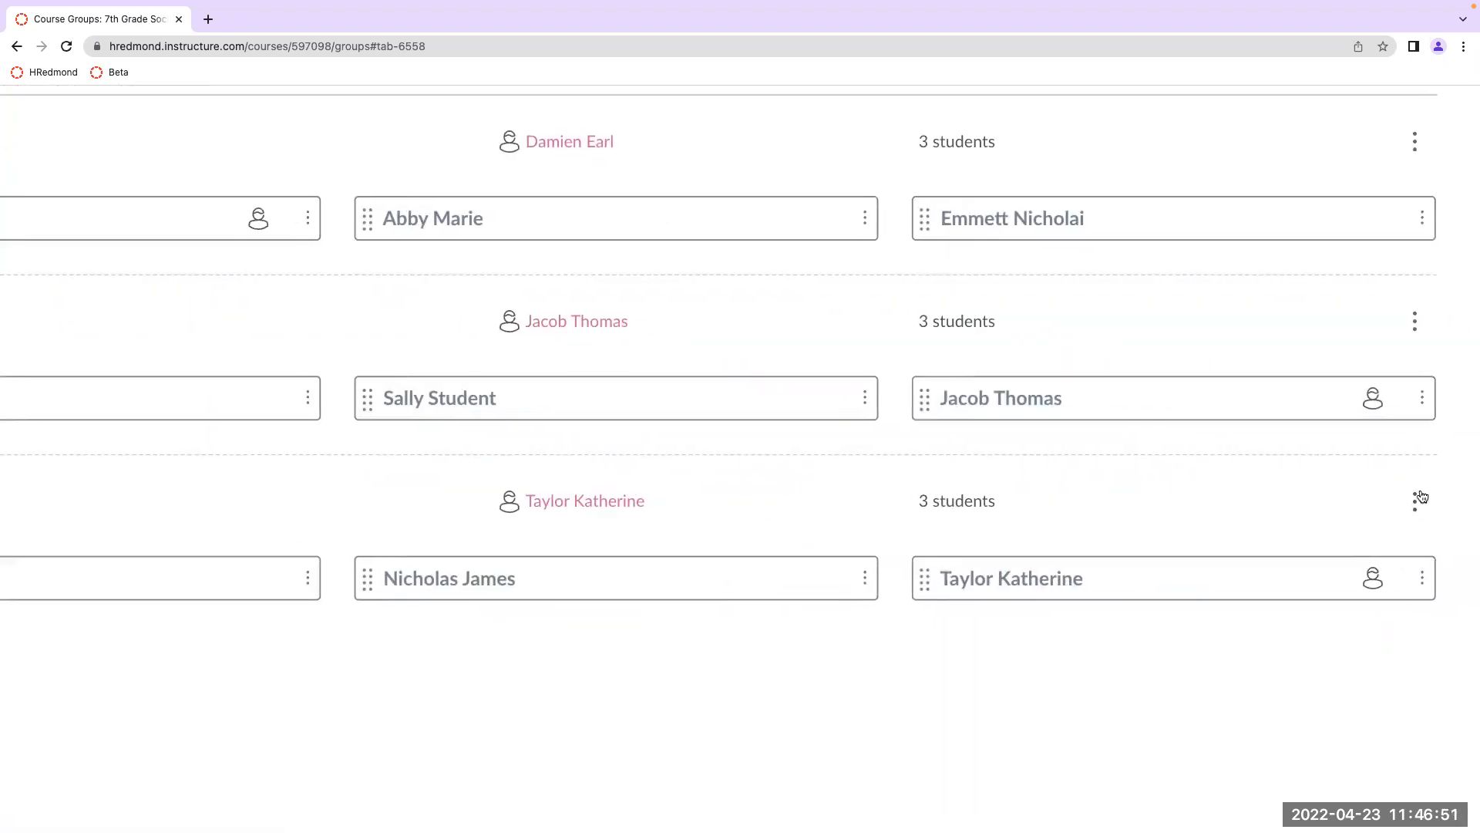
{"action": "left_click", "coordinate": [1414, 501]}
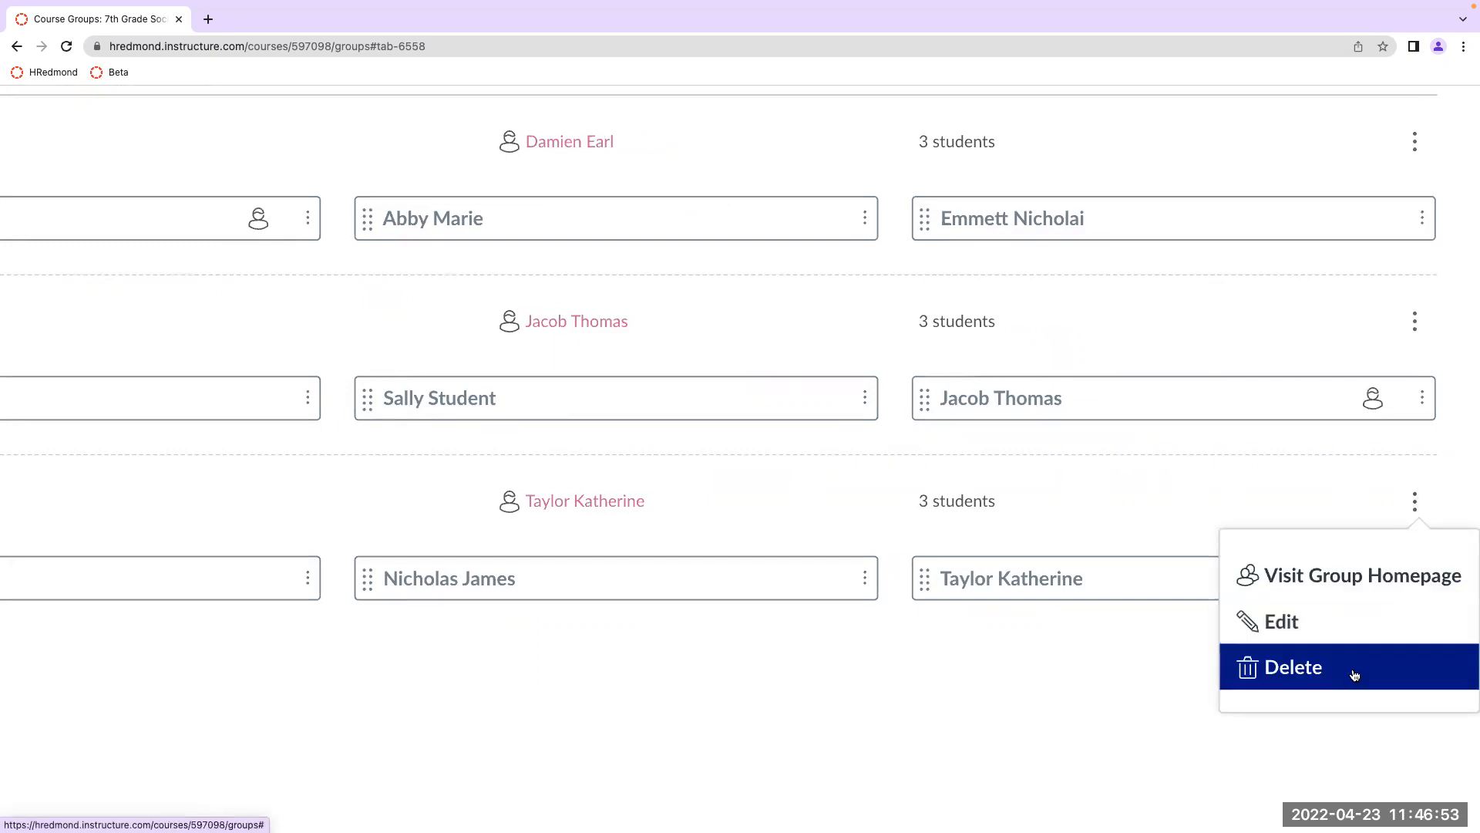
{"action": "left_click", "coordinate": [1361, 586]}
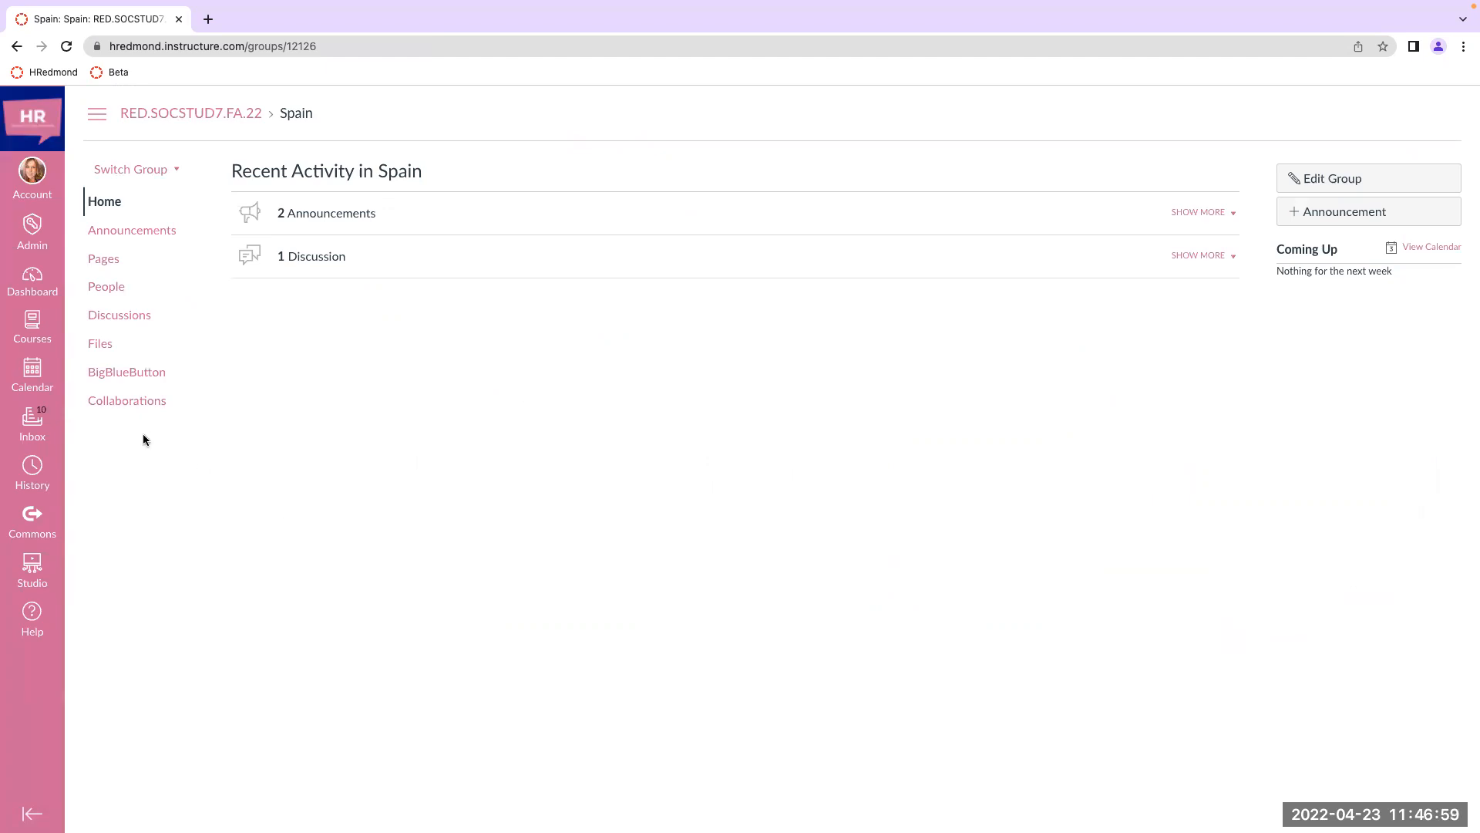
Step: Examine the Spain group homepage's navigation links, recent activity, group editing and announcement options, and upcoming items
{"action": "scroll", "coordinate": [145, 439], "scroll_direction": "up", "scroll_amount": 3}
{"action": "scroll", "coordinate": [145, 440], "scroll_direction": "up", "scroll_amount": 3}
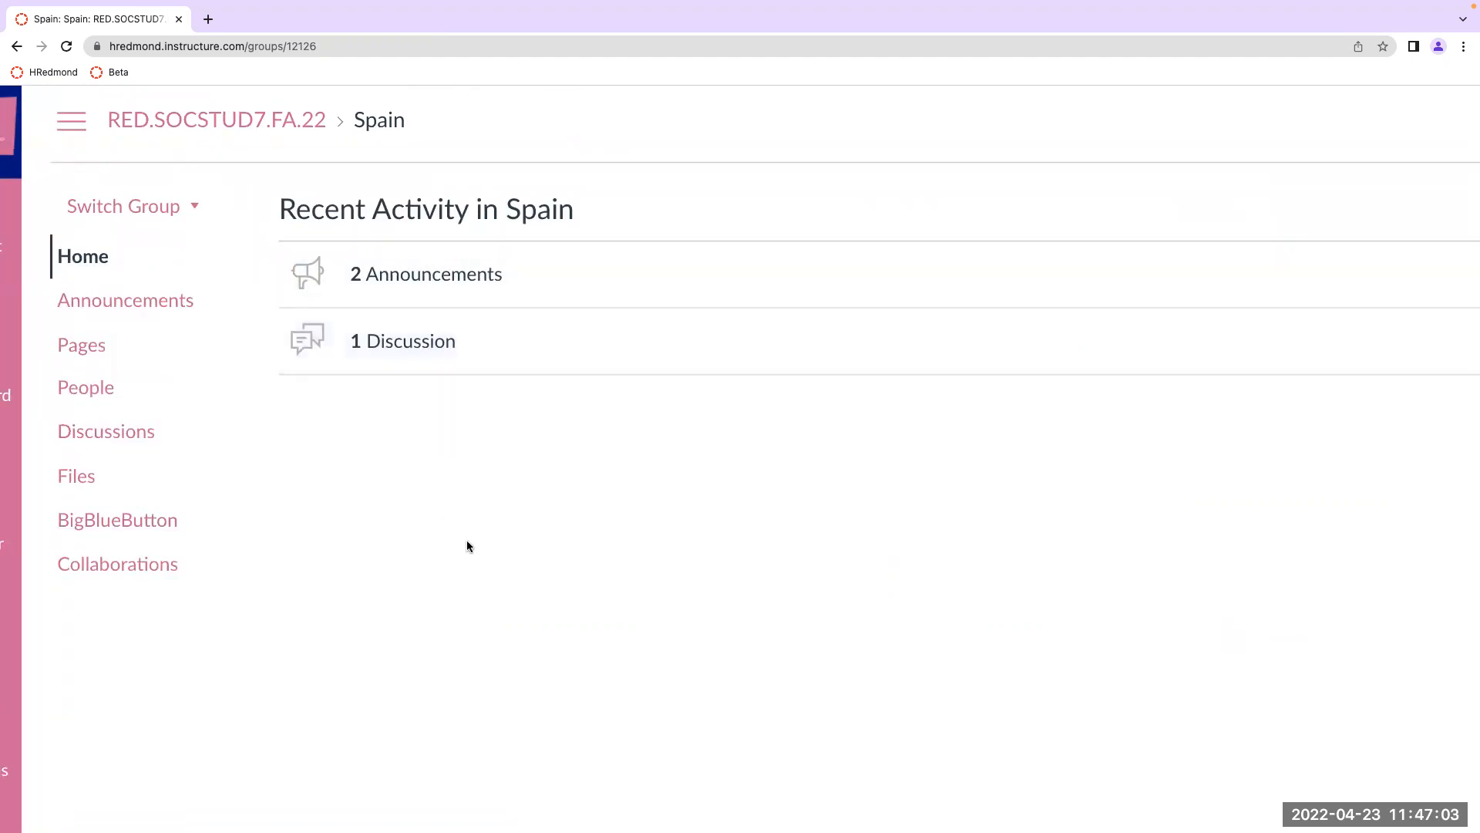
{"action": "scroll", "coordinate": [467, 541], "scroll_direction": "down", "scroll_amount": 3}
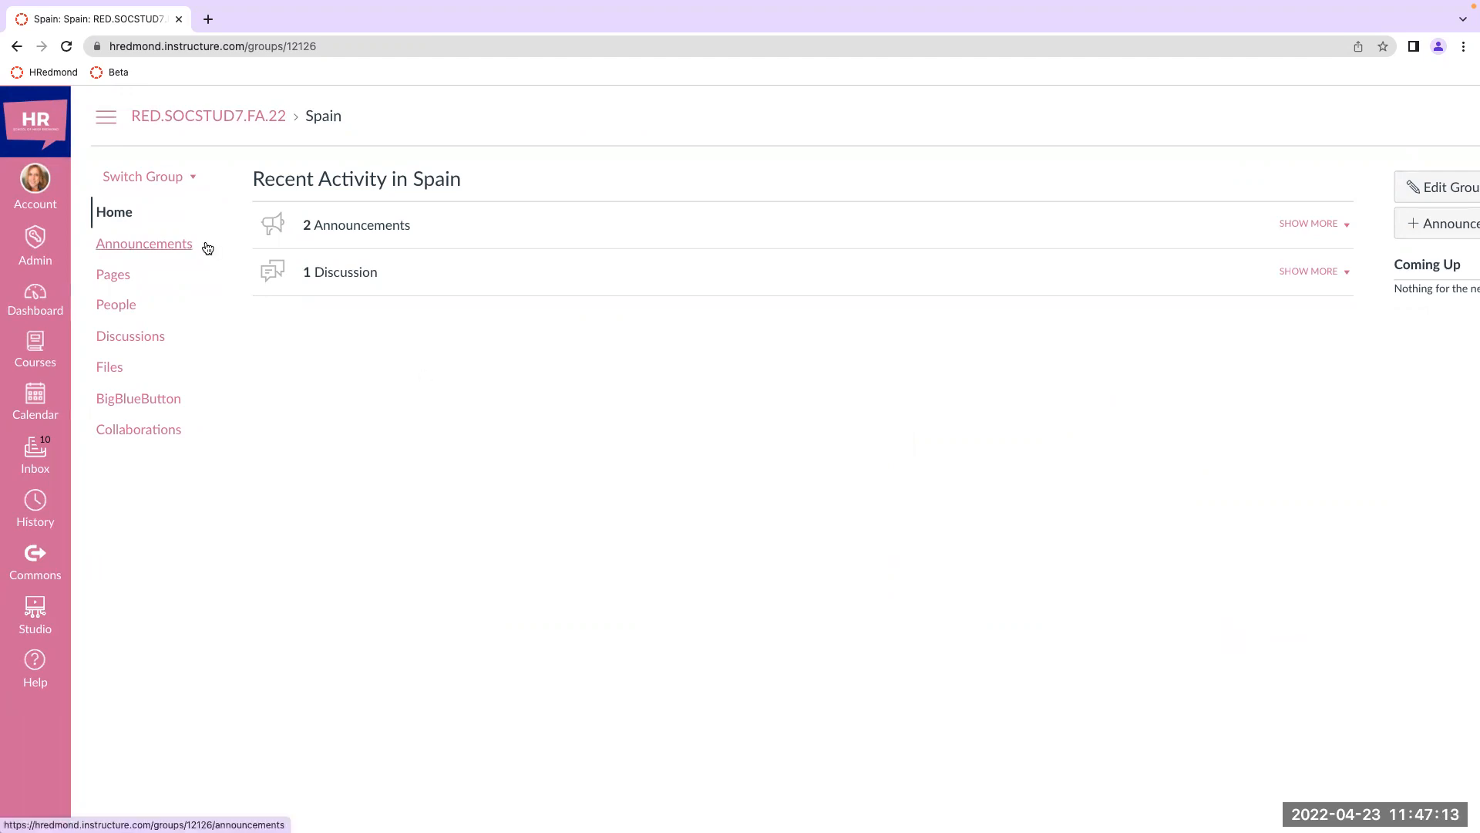
{"action": "scroll", "coordinate": [208, 248], "scroll_direction": "up", "scroll_amount": 2}
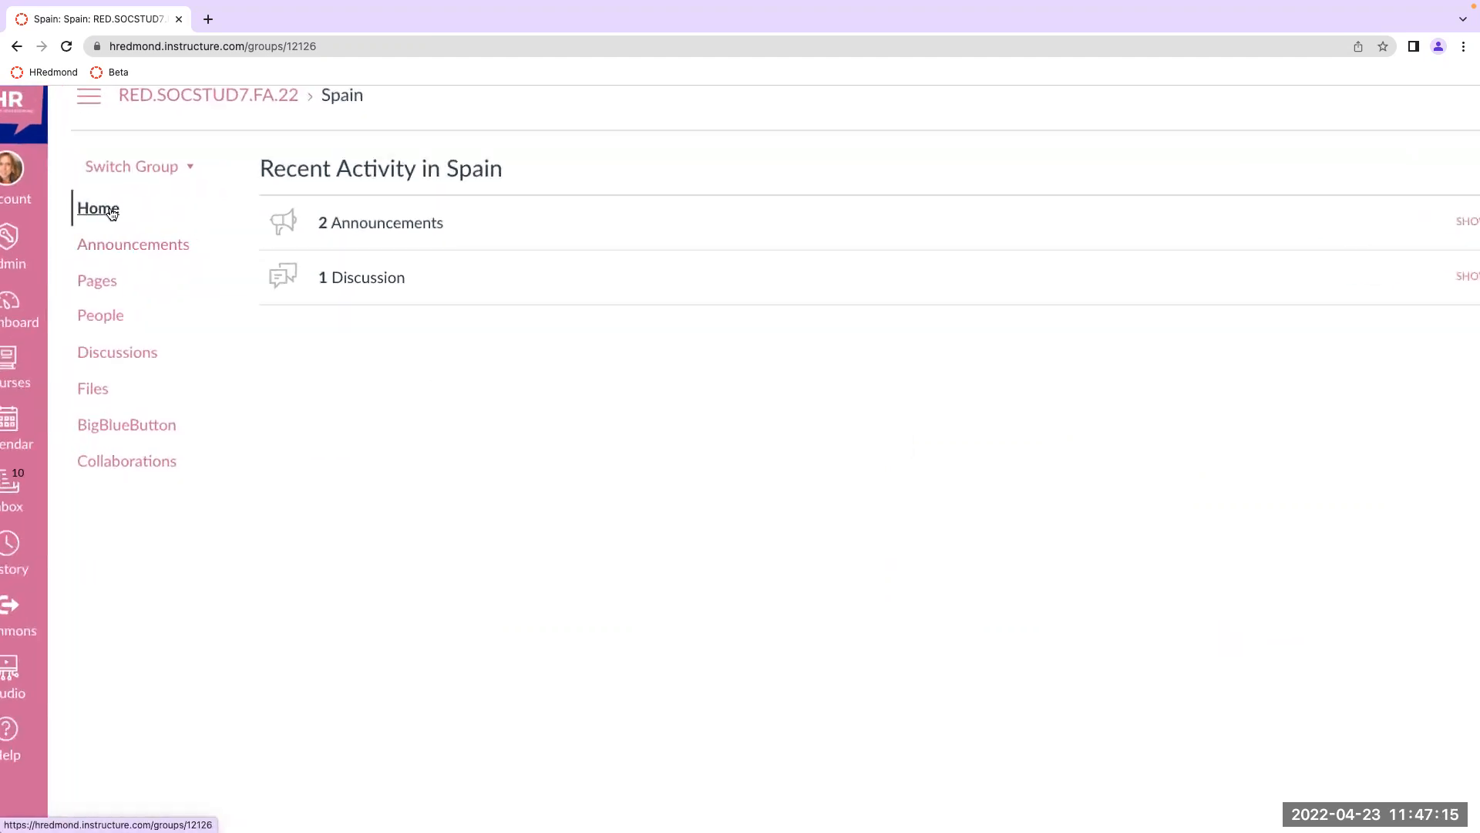
{"action": "scroll", "coordinate": [640, 455], "scroll_direction": "down", "scroll_amount": 2}
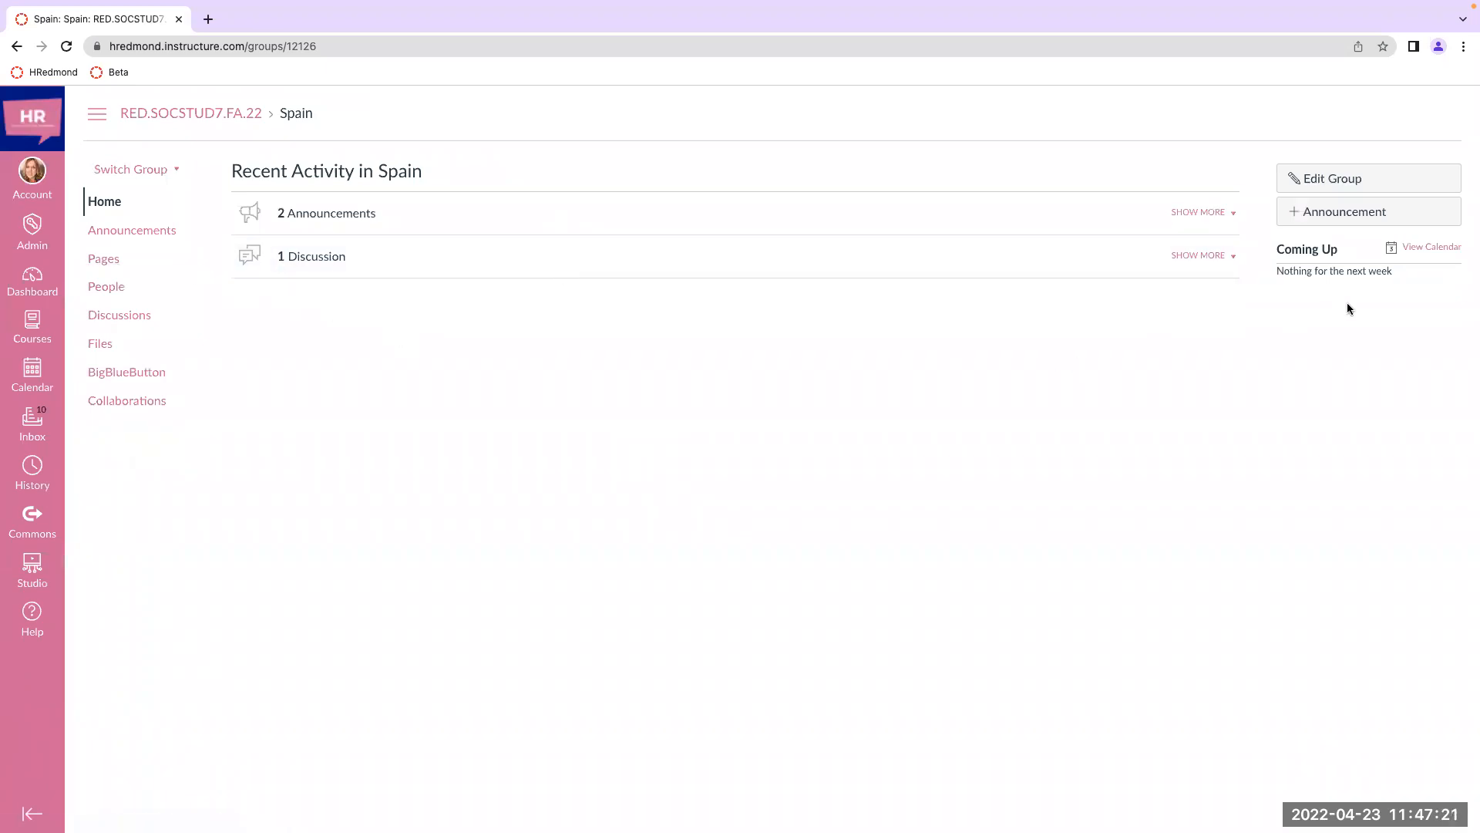
{"action": "scroll", "coordinate": [1348, 308], "scroll_direction": "up", "scroll_amount": 2}
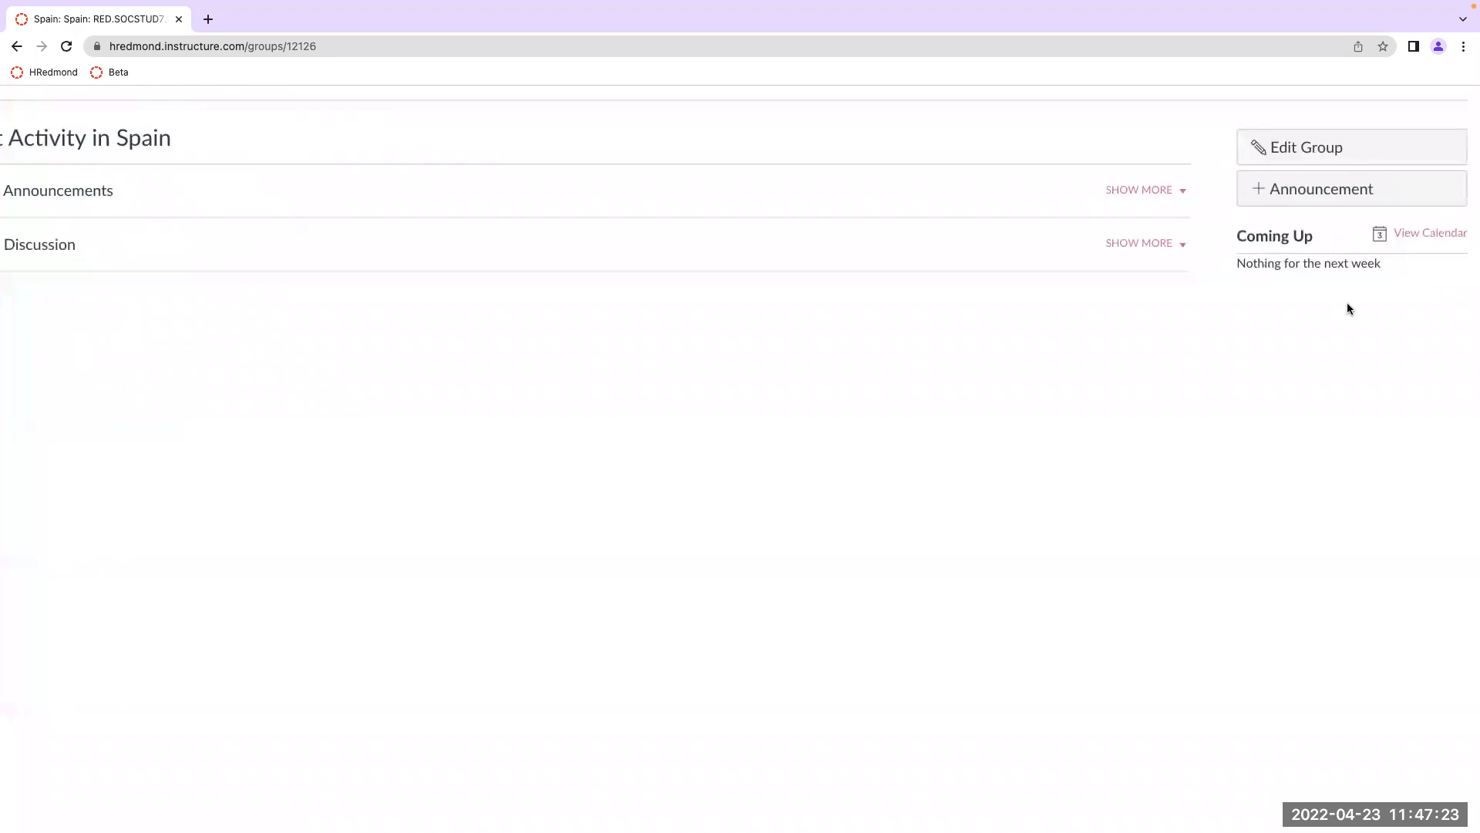